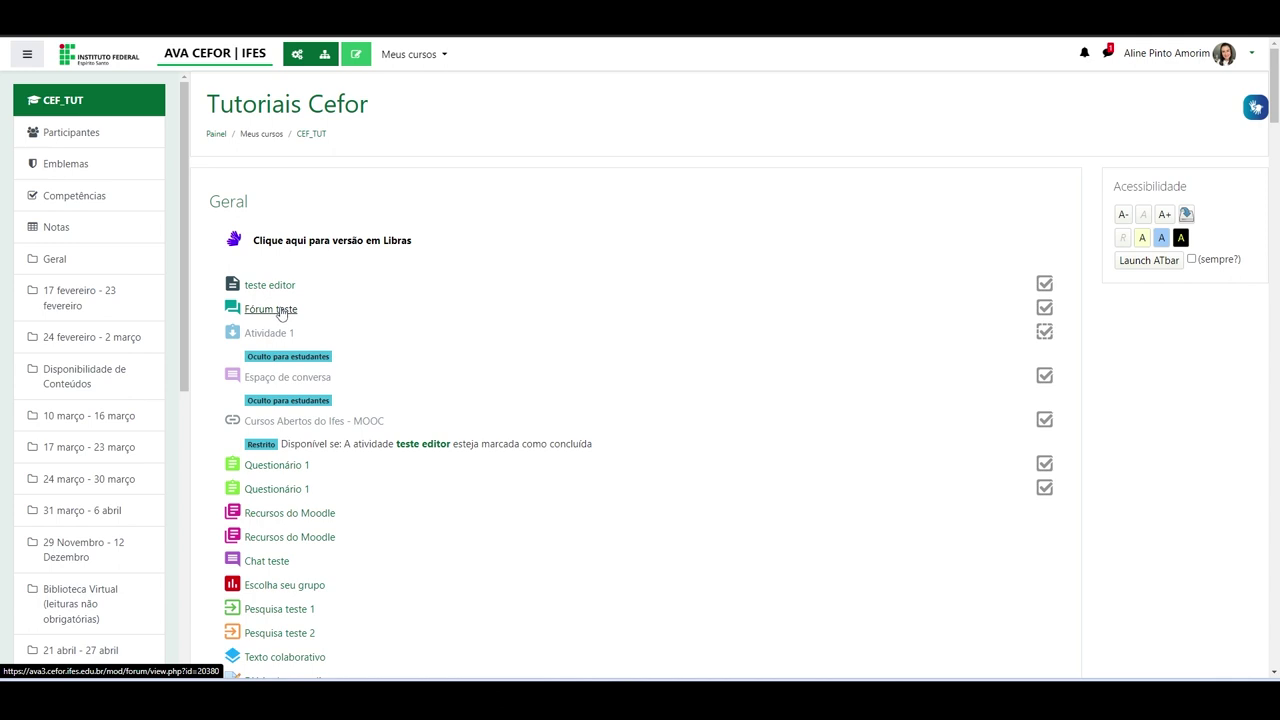
# Open the advanced grading settings of the "Fórum teste" forum and choose "Guia de avaliação" as the grading method.
pyautogui.click(282, 313)
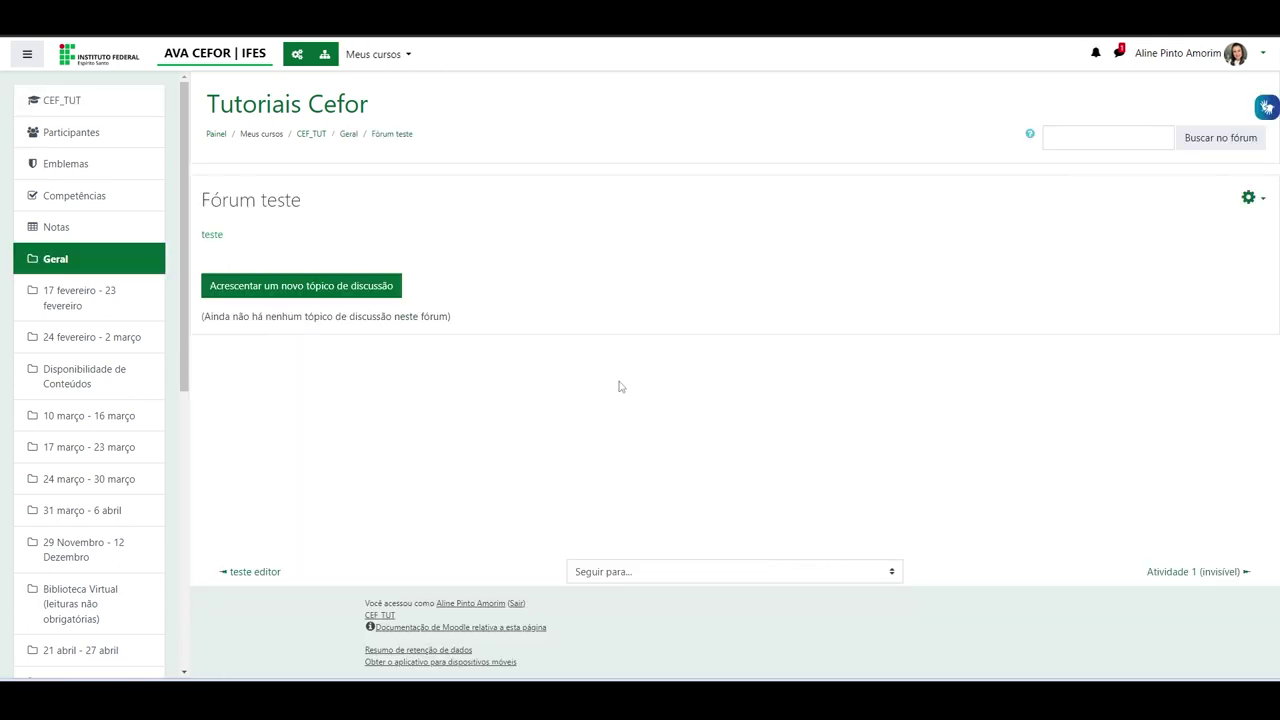
pyautogui.click(1250, 199)
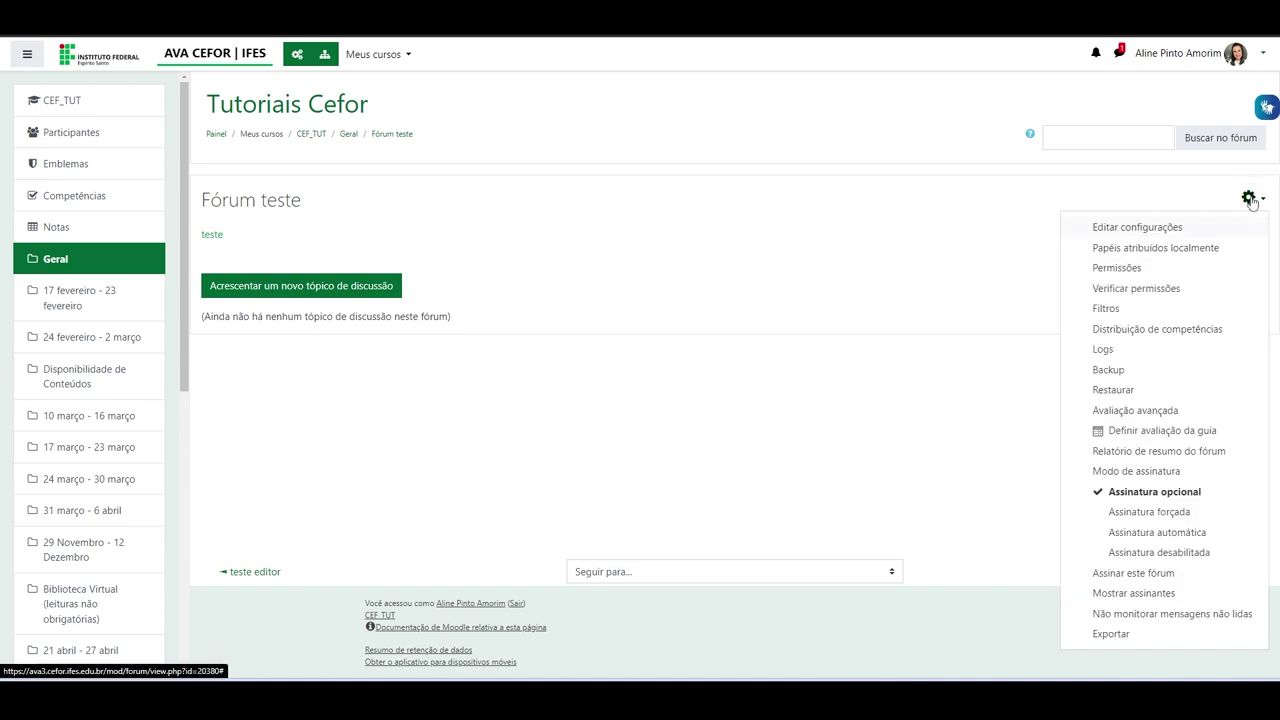
pyautogui.click(1126, 412)
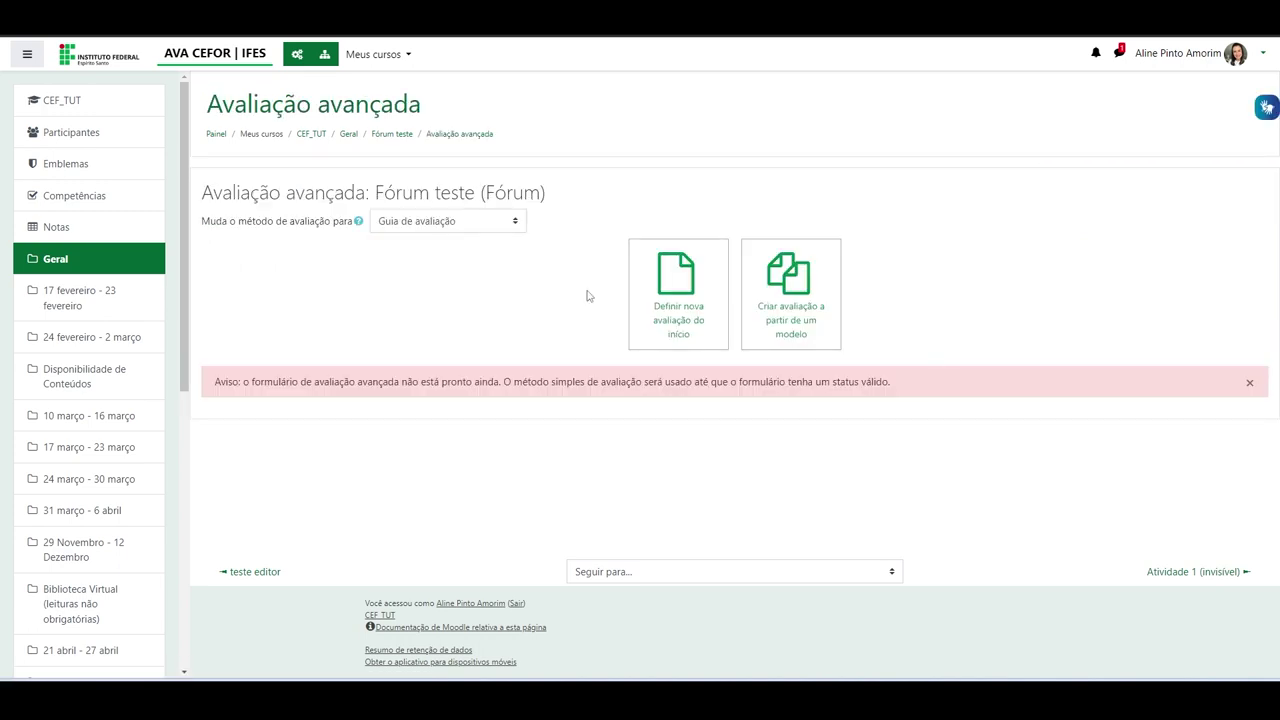
pyautogui.click(515, 222)
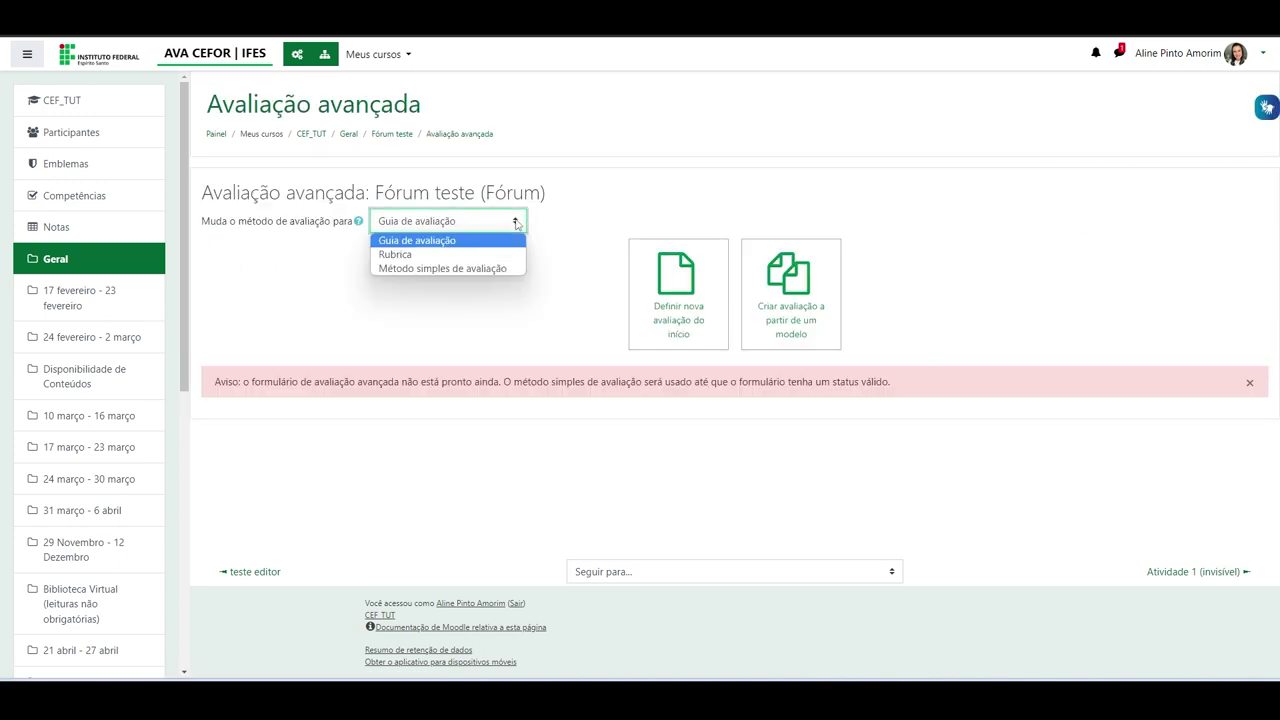
pyautogui.click(458, 242)
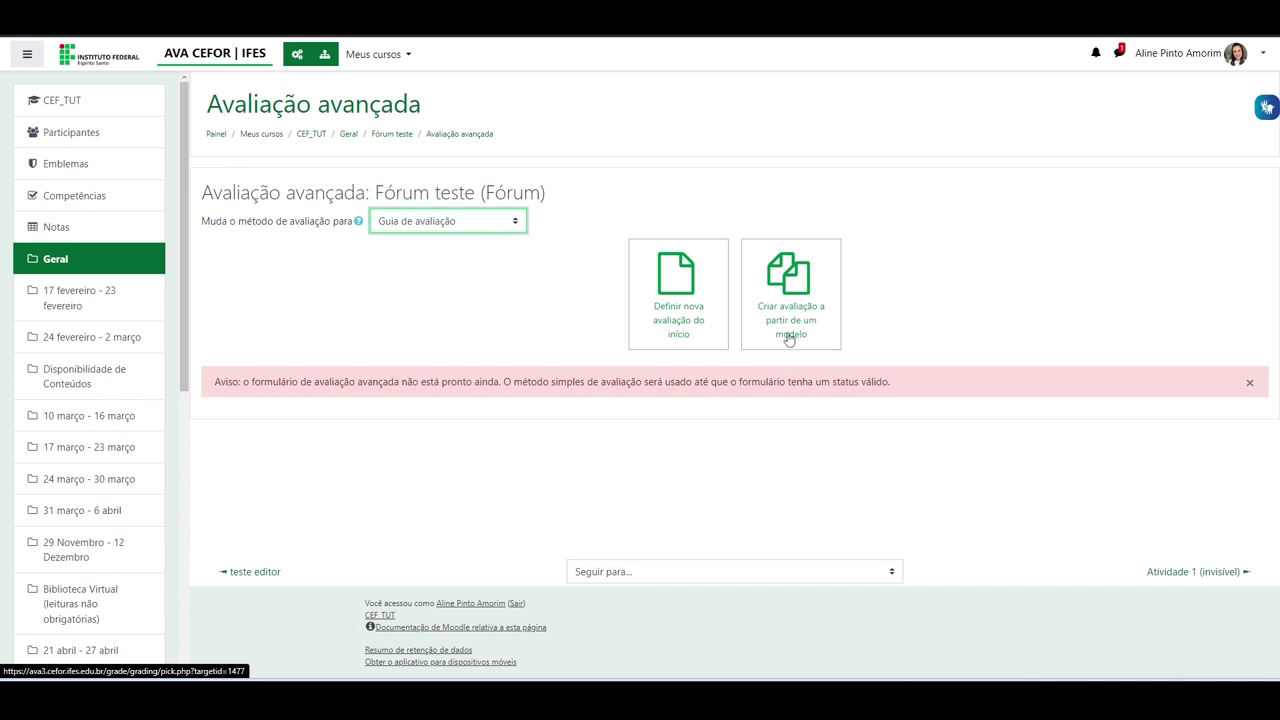
# Start a new grading guide definition from scratch and name it "Guia de avaliação do fórum 1".
pyautogui.click(676, 283)
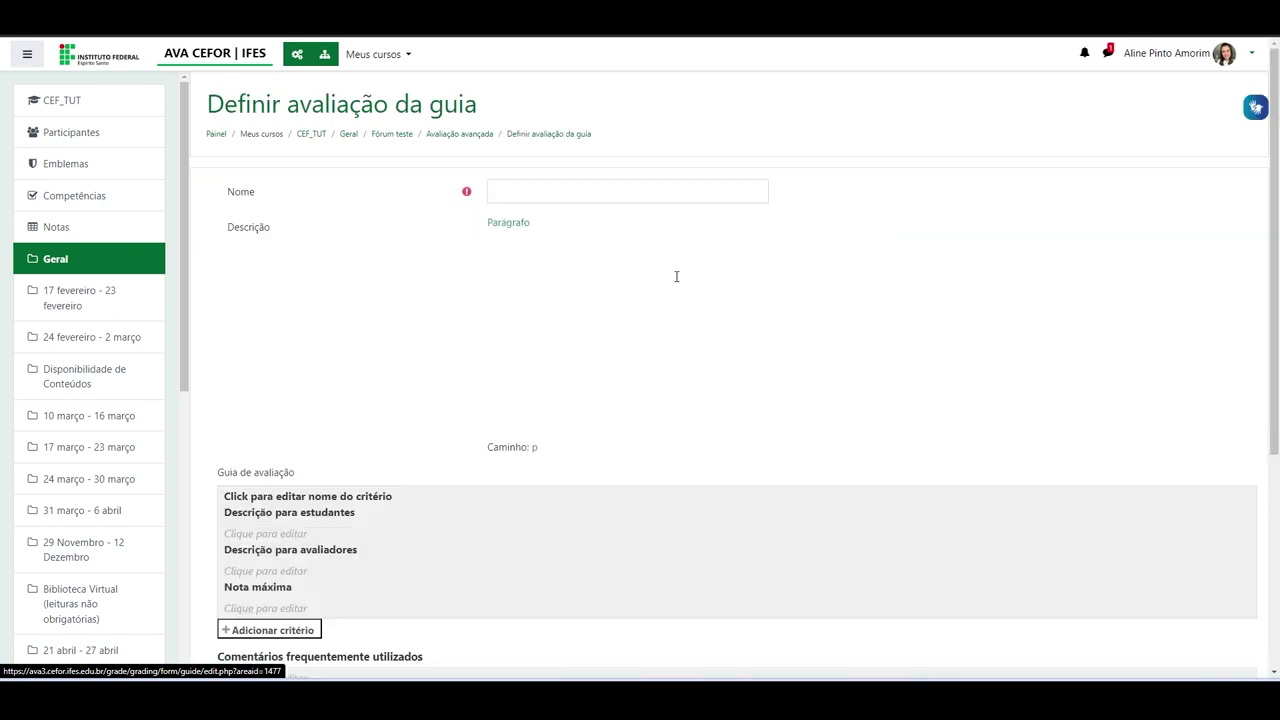
pyautogui.click(511, 192)
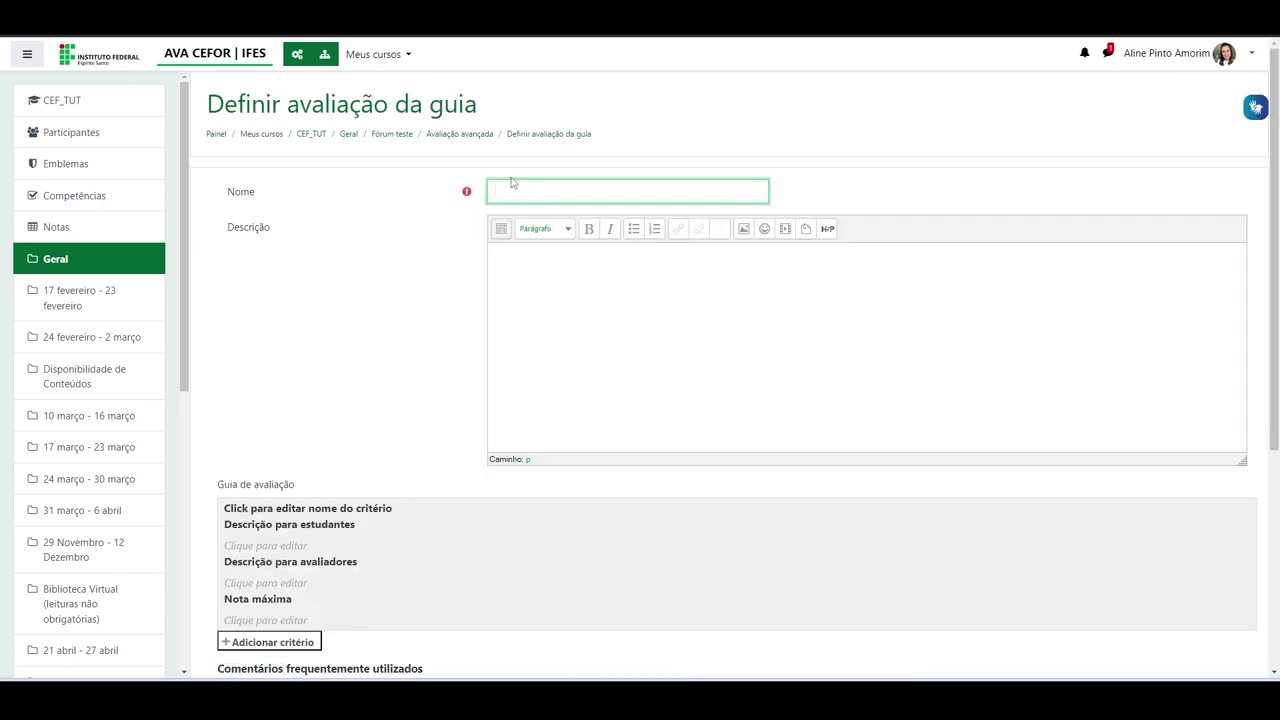
pyautogui.write('Guia de avaliação do fórum 1')
pyautogui.click(523, 270)
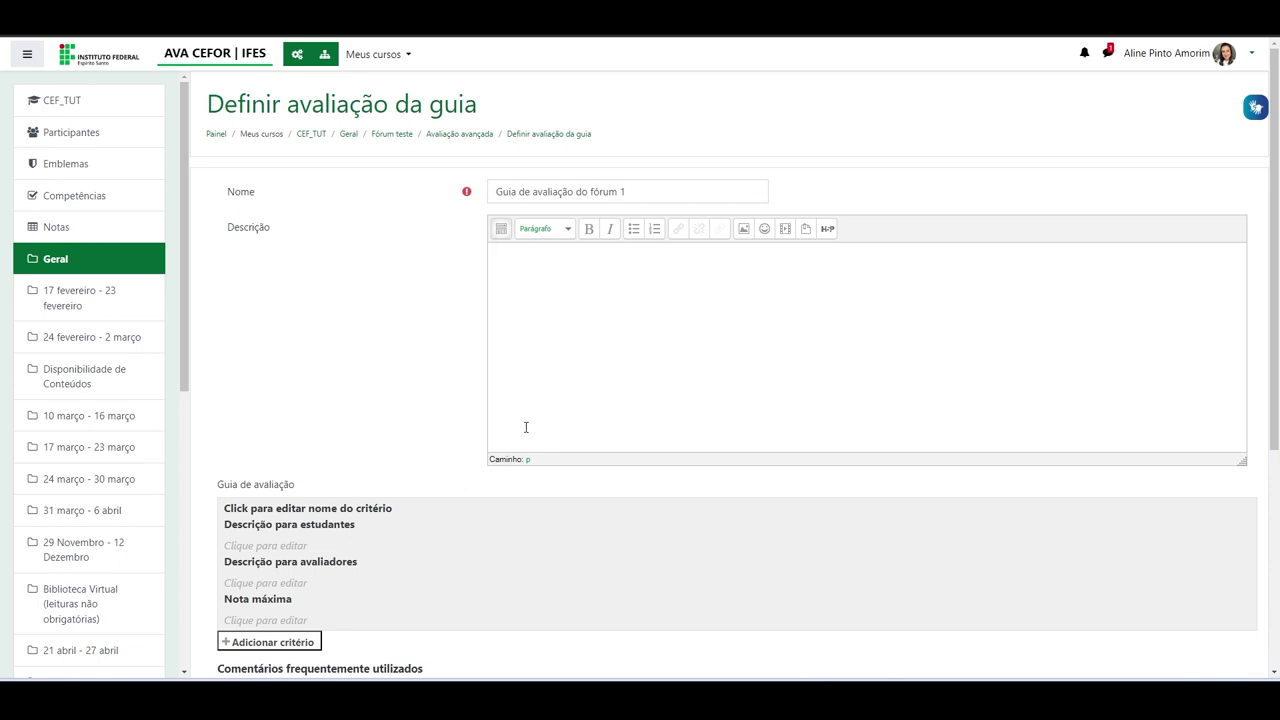
pyautogui.scroll(-3, 414, 389)
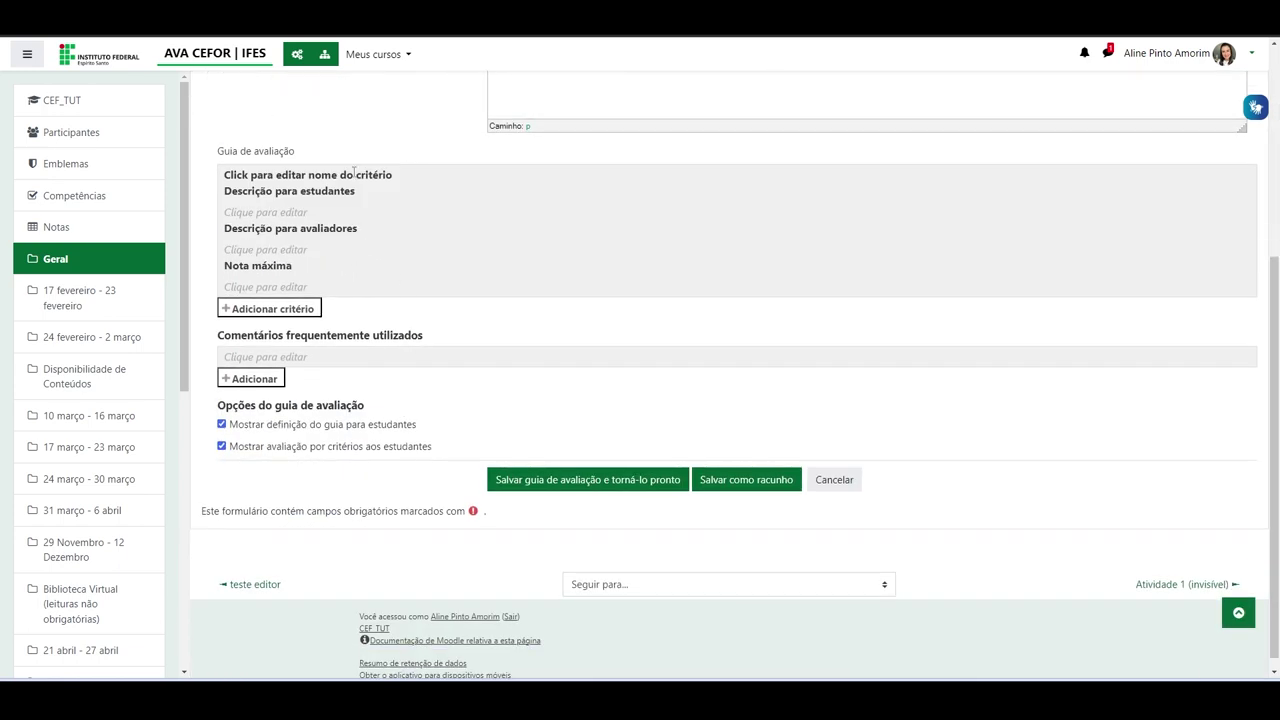
pyautogui.click(284, 175)
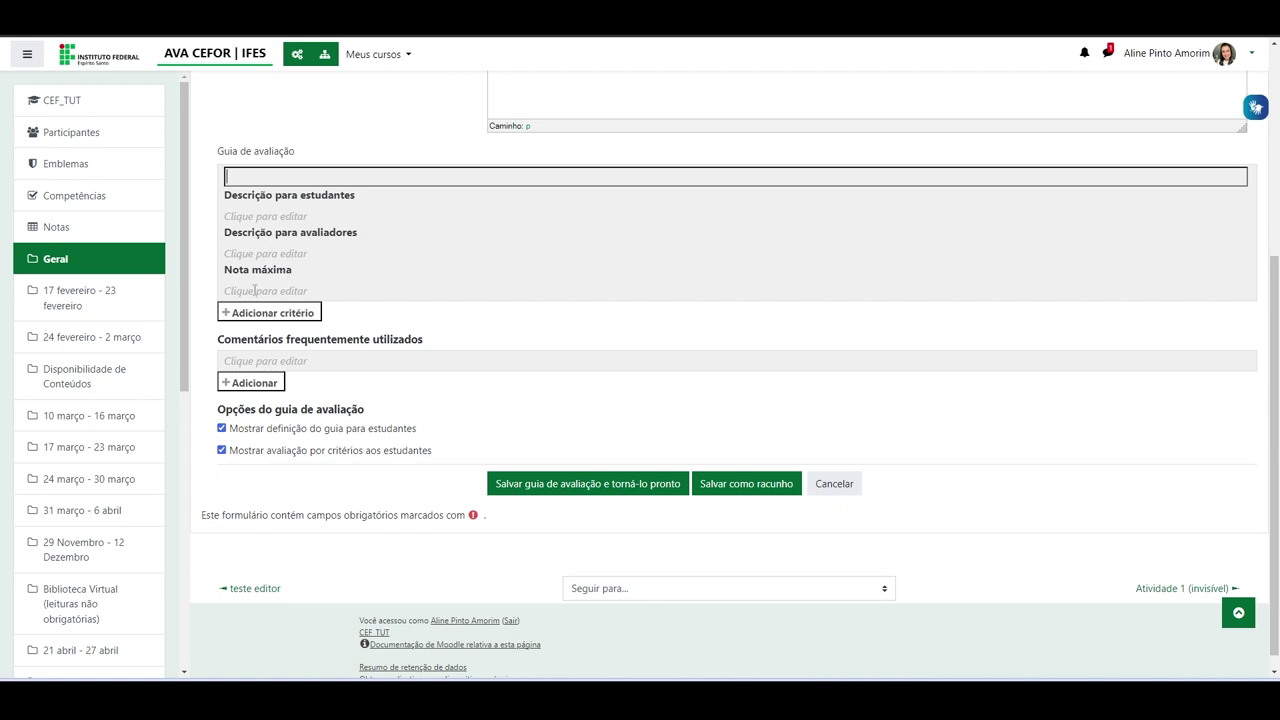
pyautogui.click(253, 289)
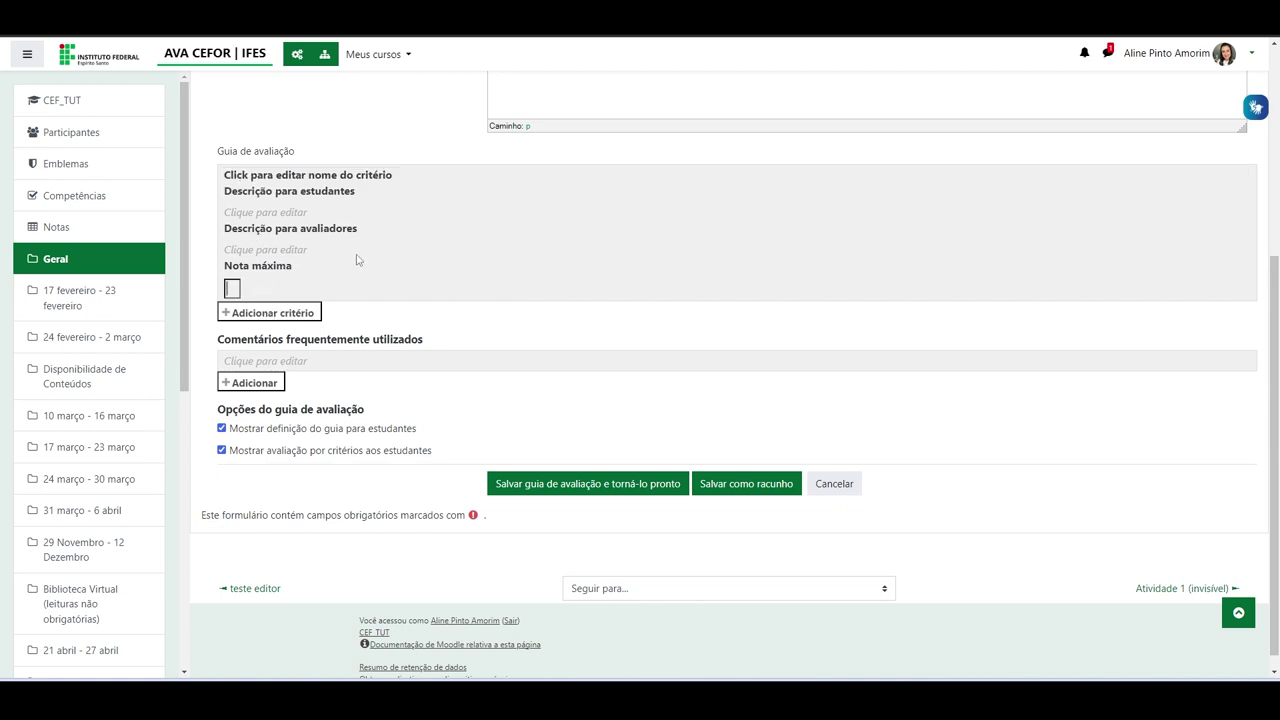
pyautogui.scroll(1, 307, 244)
pyautogui.click(295, 244)
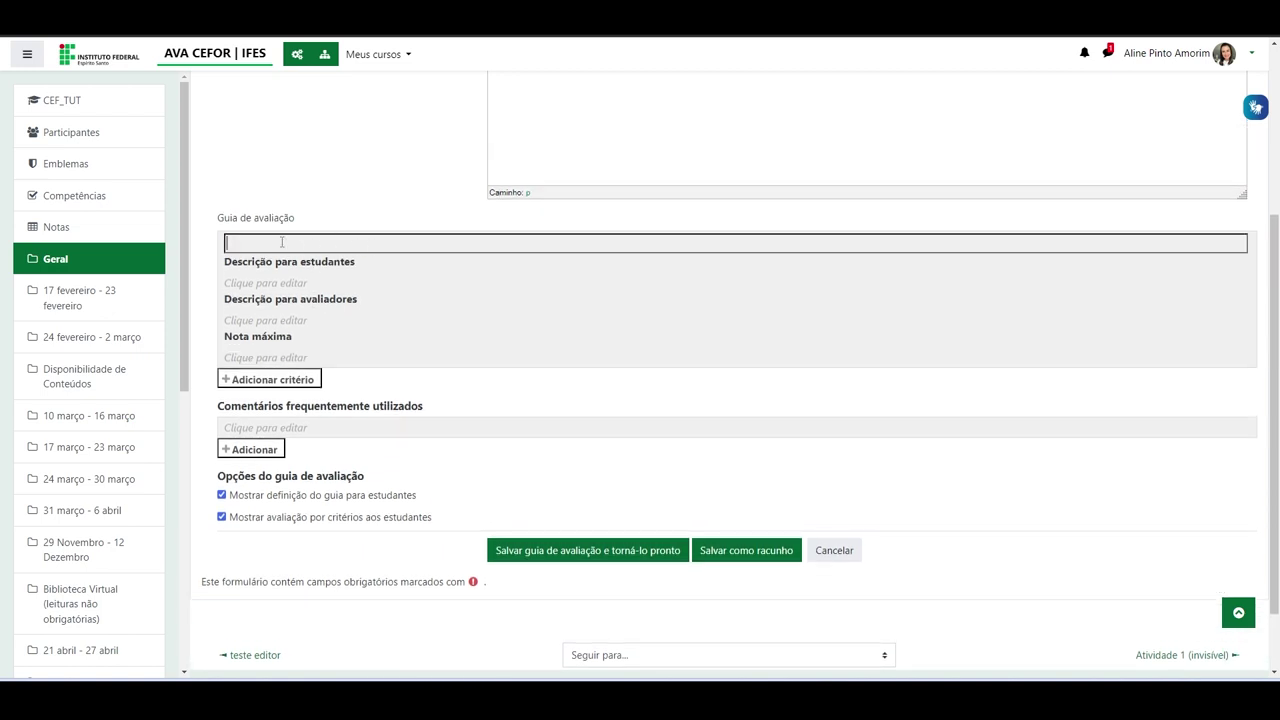
pyautogui.click(429, 283)
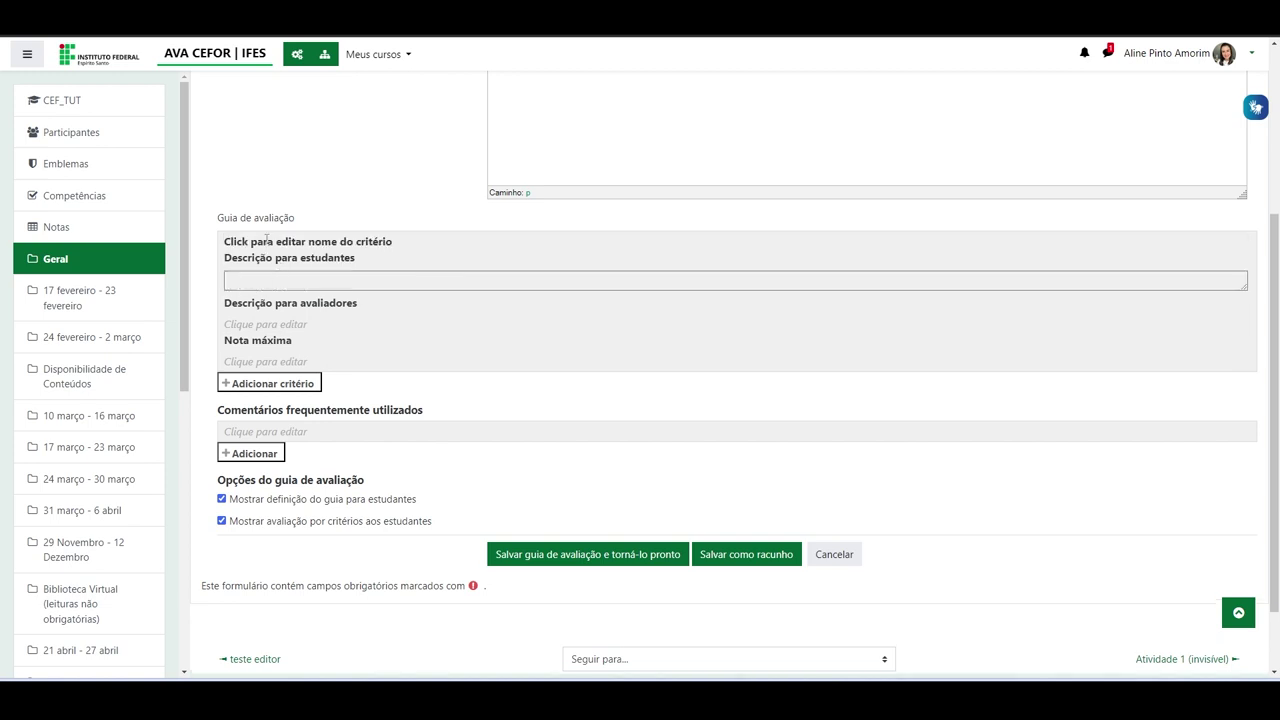
# Fill in the first criterion: name "Participação mínima", student description "Participou ativamente do fórum", and maximum grade 2.
pyautogui.click(279, 238)
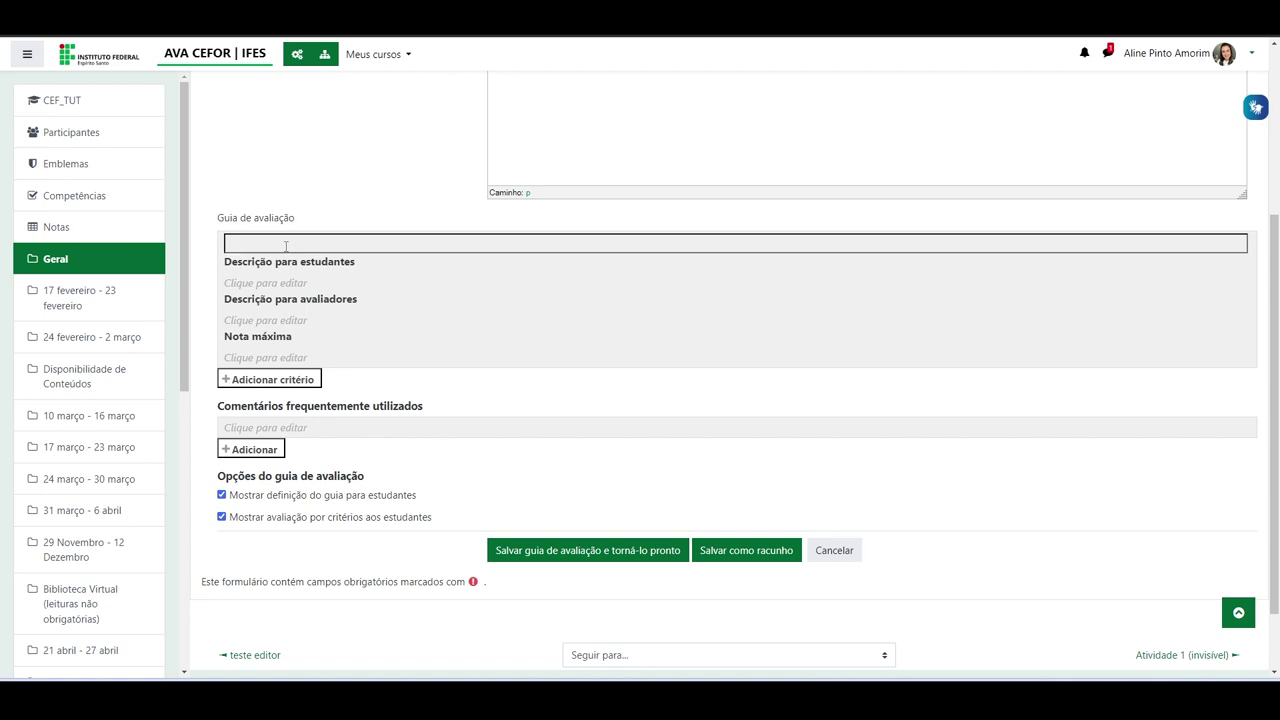
pyautogui.write('Participação mínima')
pyautogui.click(302, 278)
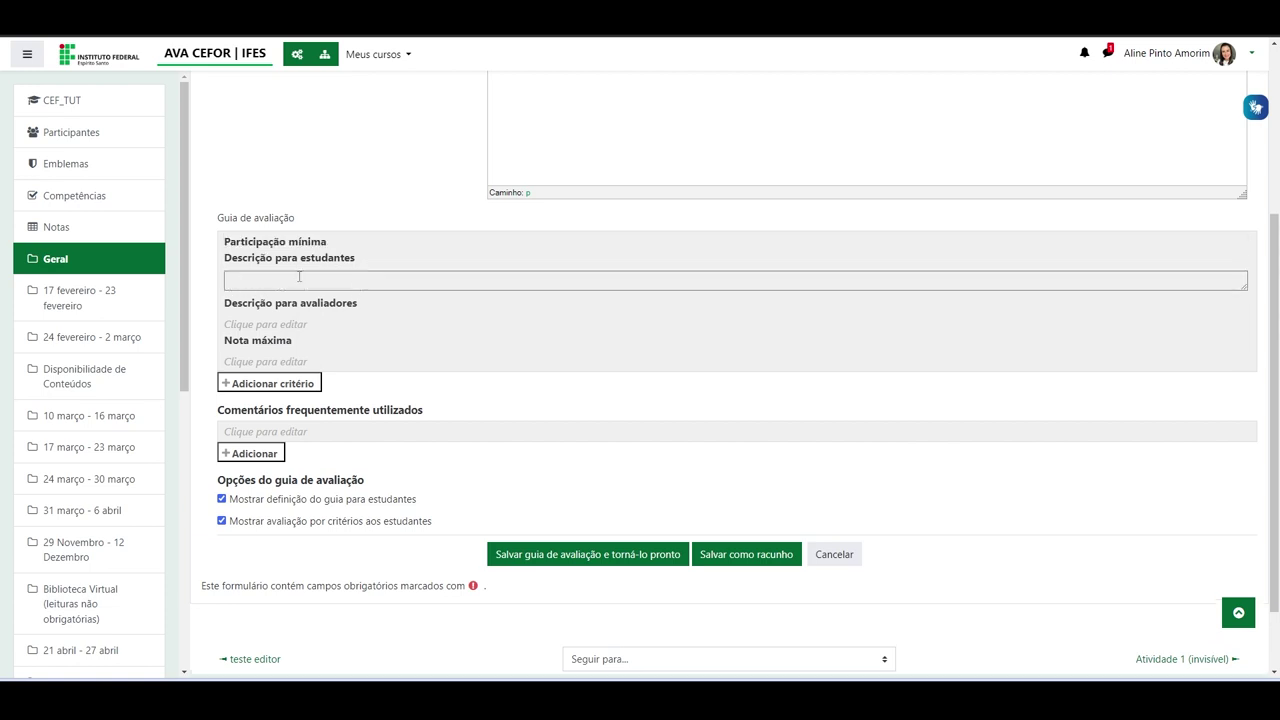
pyautogui.write('Participou ativamente do t')
pyautogui.write('órum')
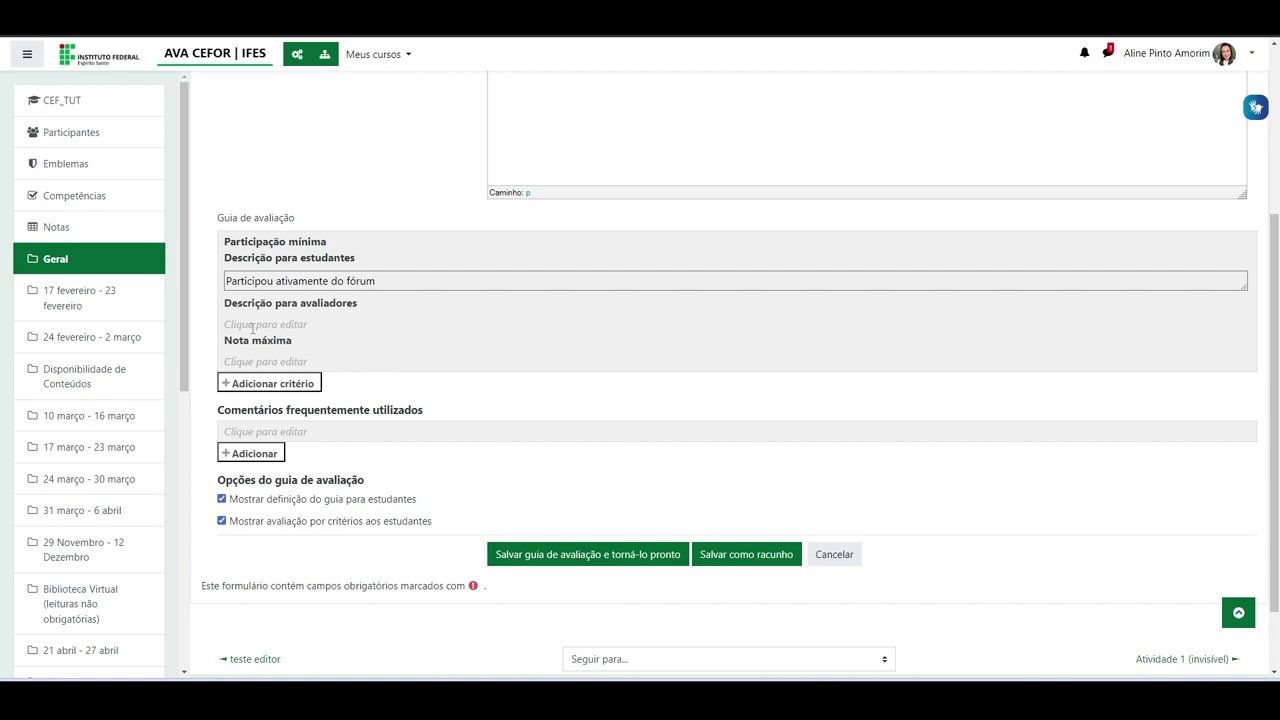
pyautogui.click(240, 362)
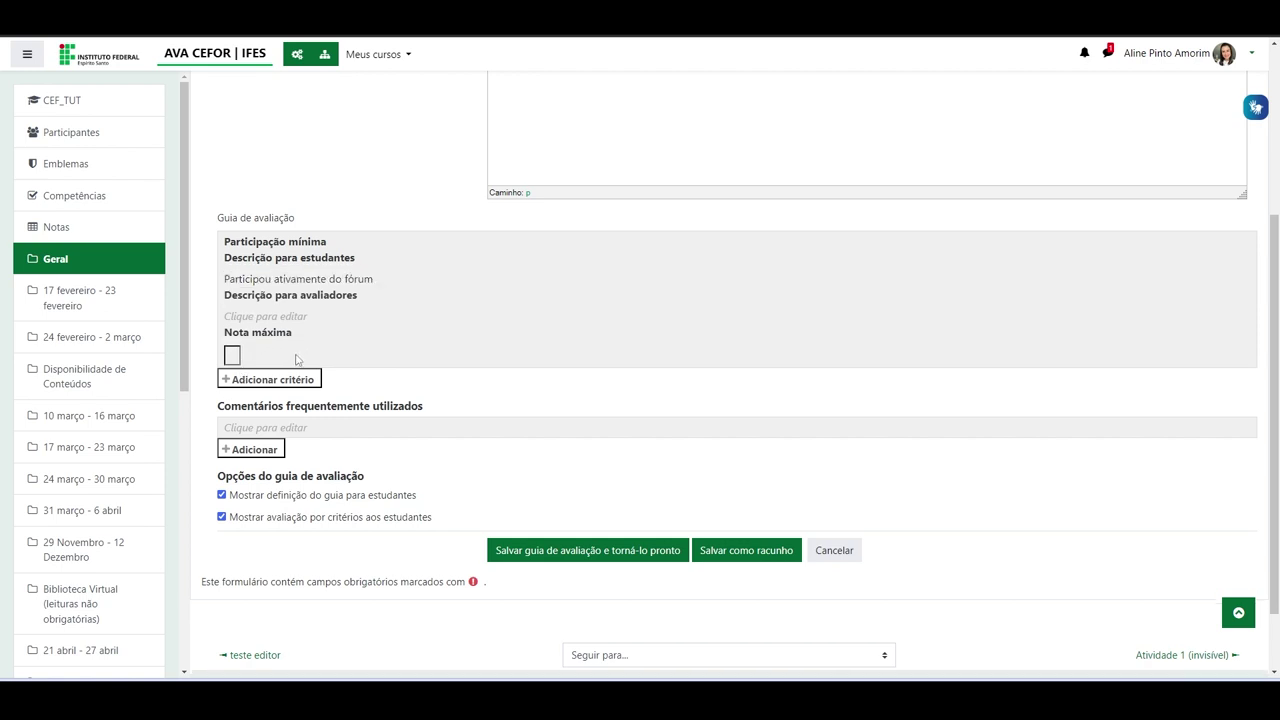
pyautogui.write('2')
# Add a second criterion named "Postagem de uma imagem" with student description "imagem relacionada..." and maximum grade 3.
pyautogui.click(268, 380)
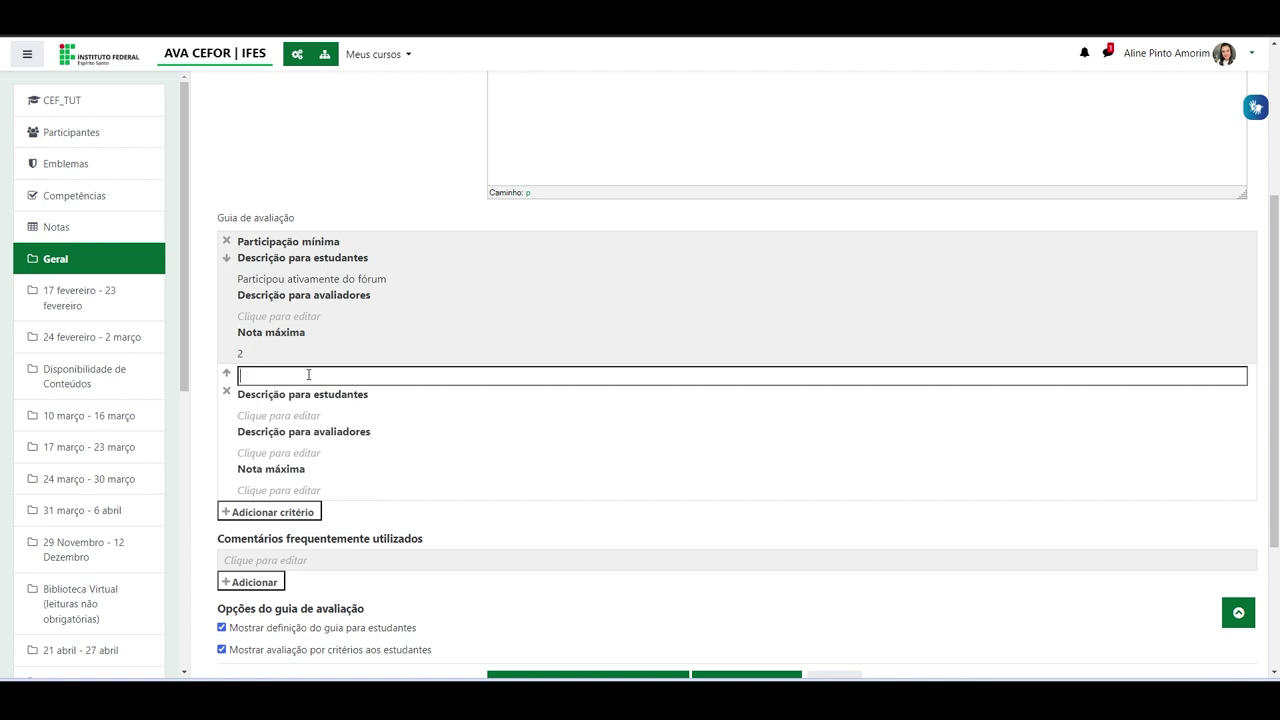
pyautogui.write('Postagem de uma imagem')
pyautogui.click(395, 412)
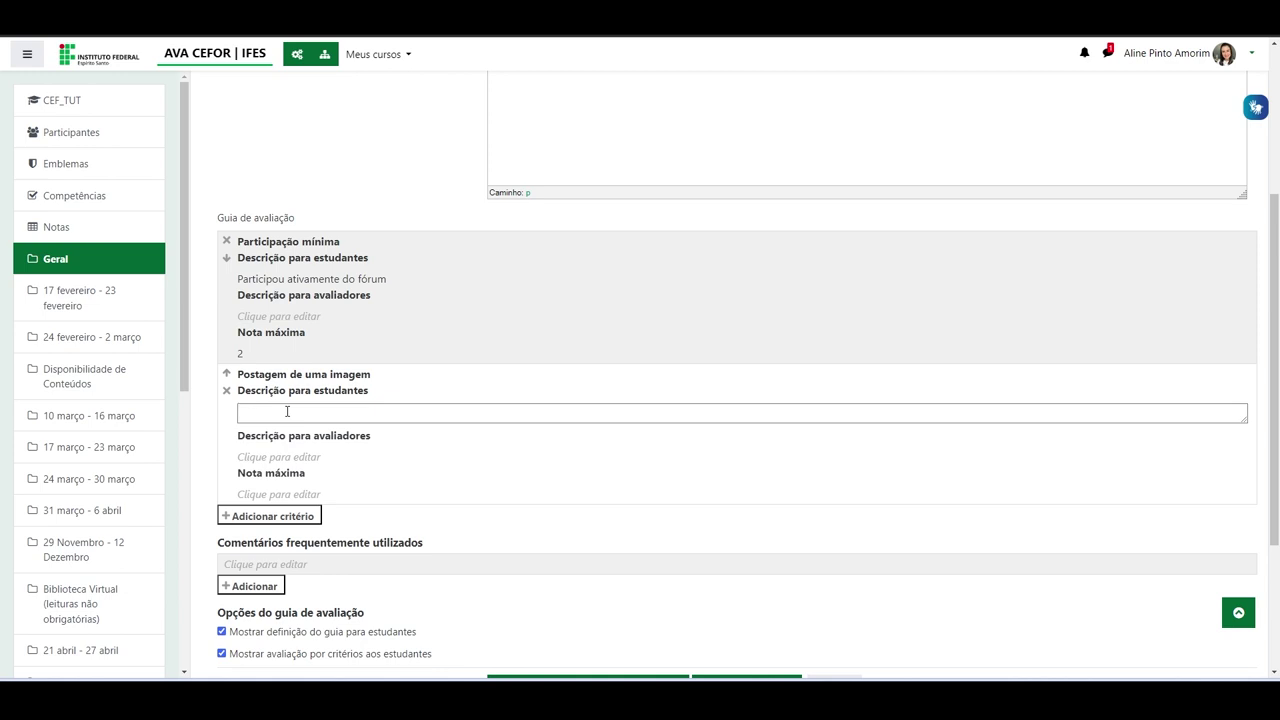
pyautogui.write('imagem relacionada...')
pyautogui.click(455, 457)
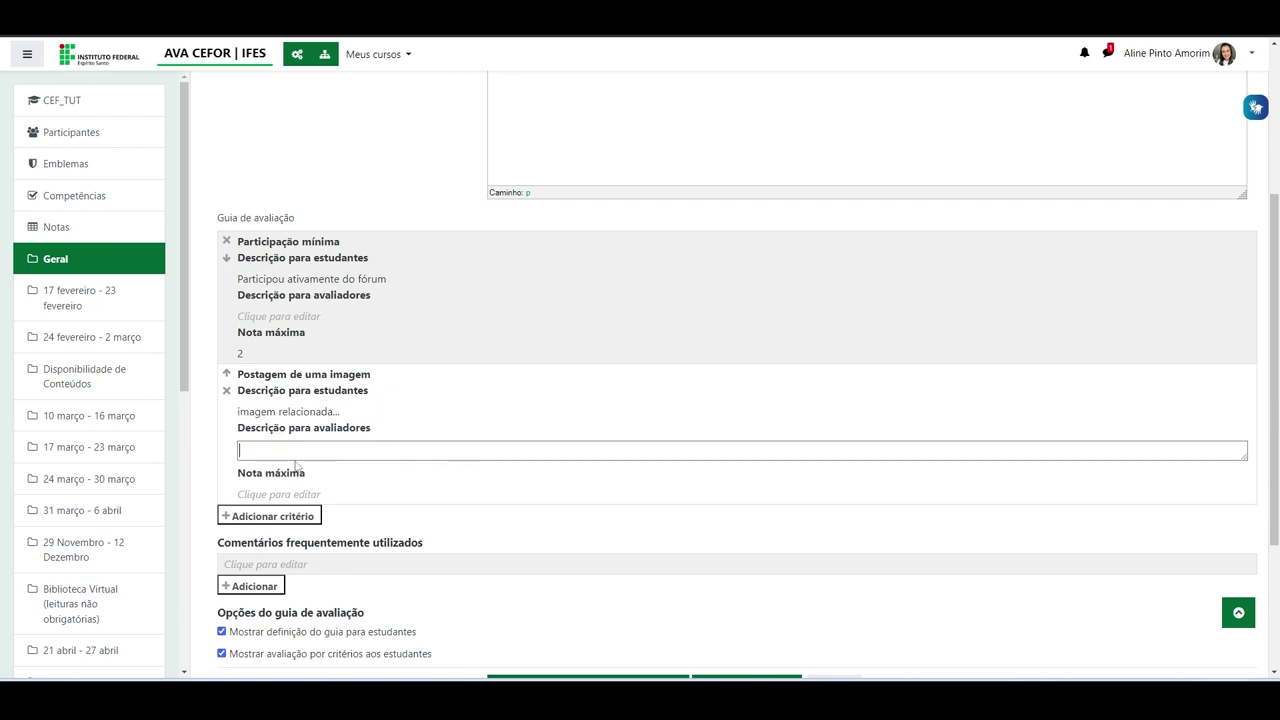
pyautogui.click(385, 488)
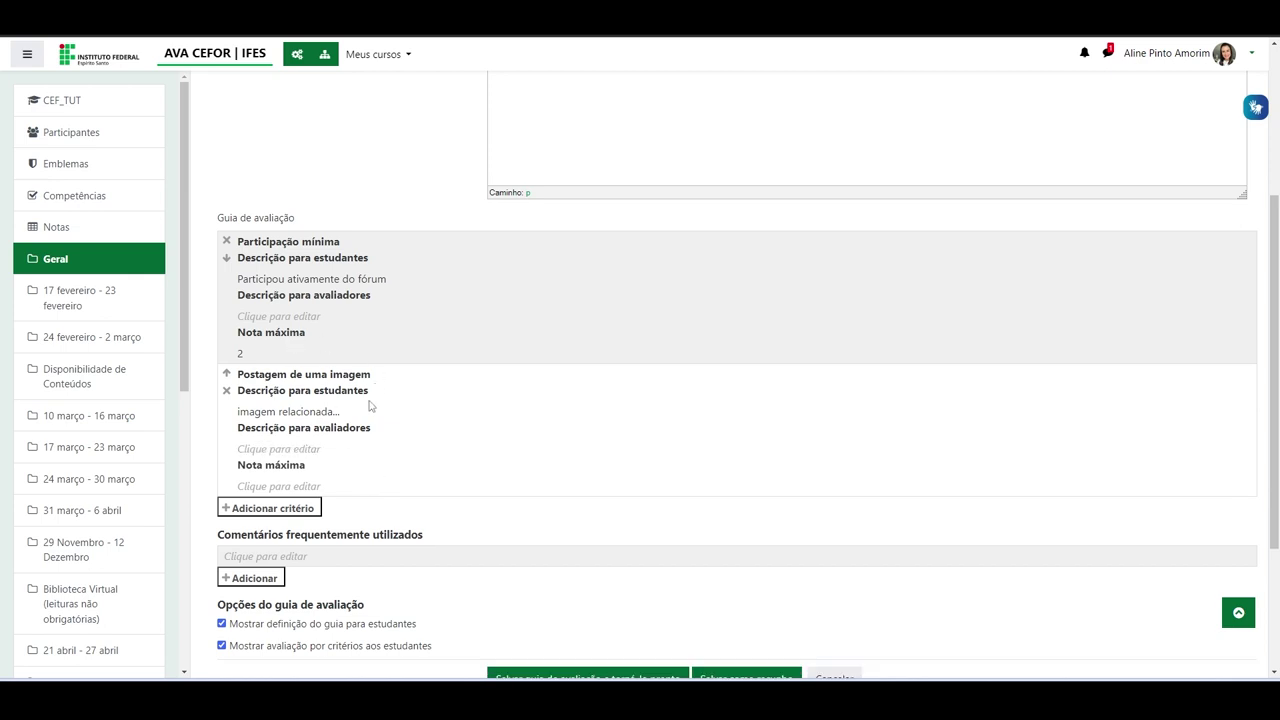
pyautogui.click(279, 487)
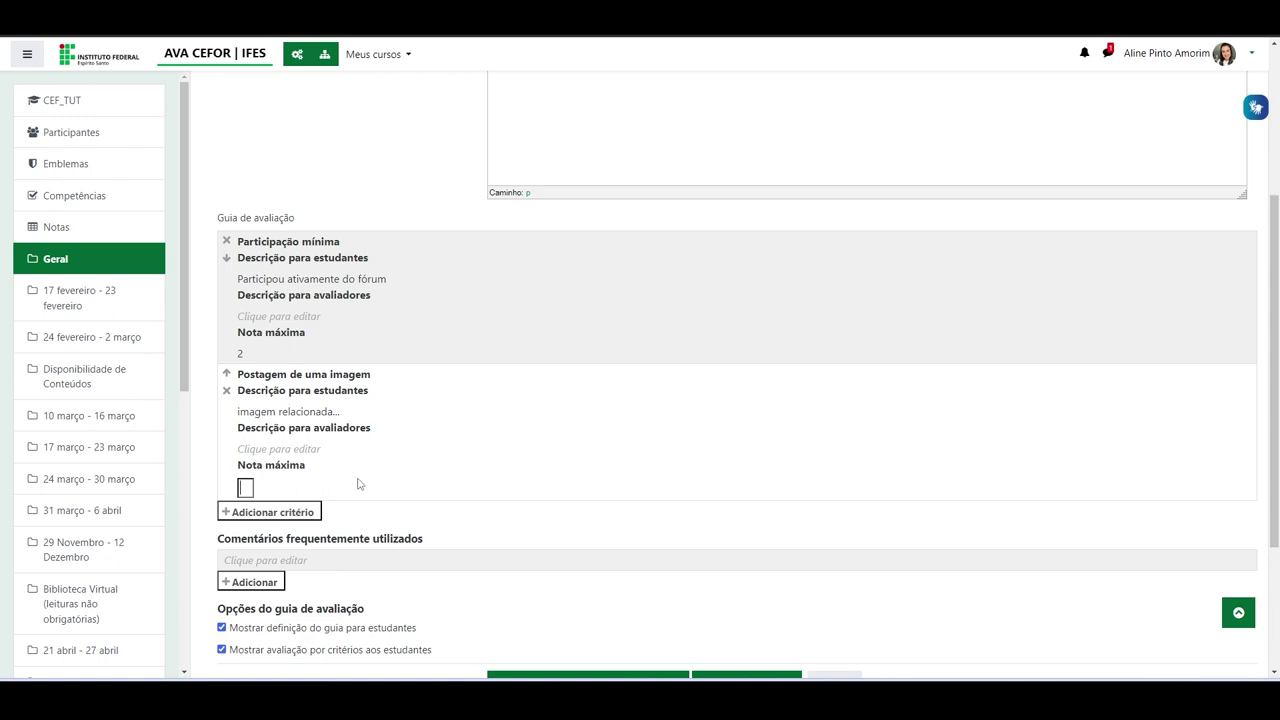
pyautogui.write('3')
pyautogui.click(430, 507)
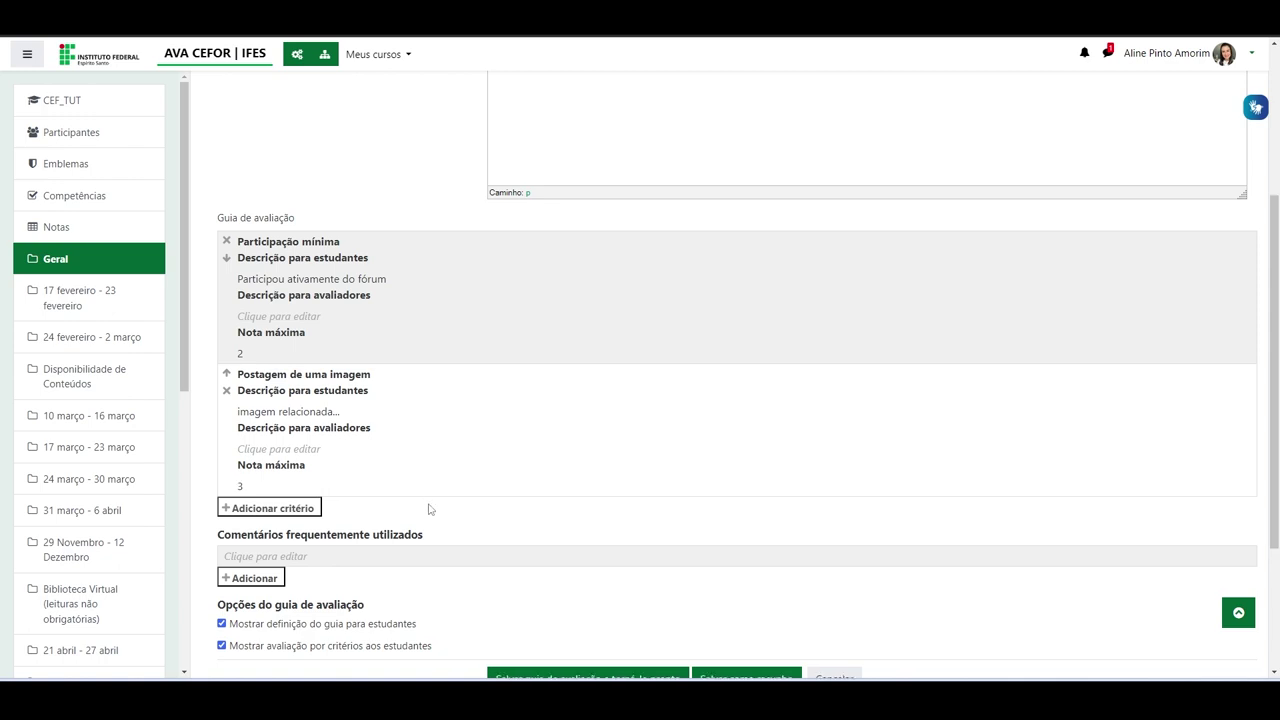
# Save the grading guide and make it ready for use, with both student display options left enabled.
pyautogui.scroll(-1, 346, 488)
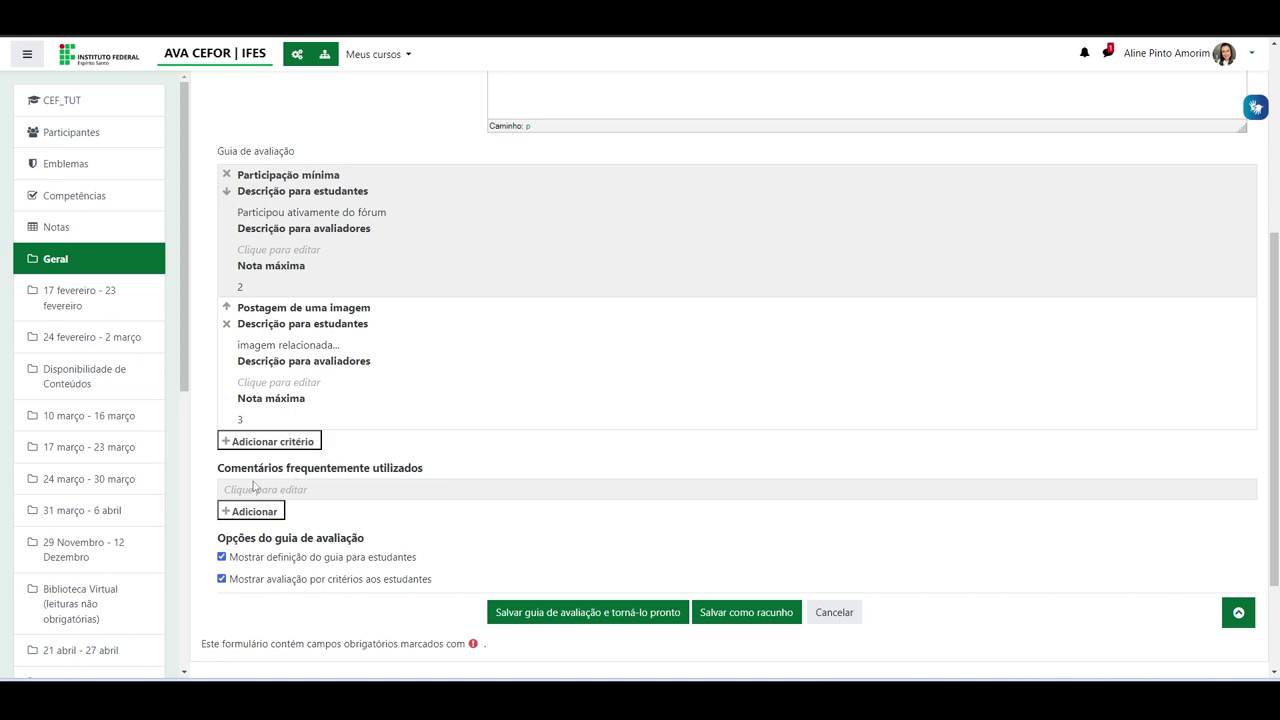
pyautogui.scroll(-3, 421, 497)
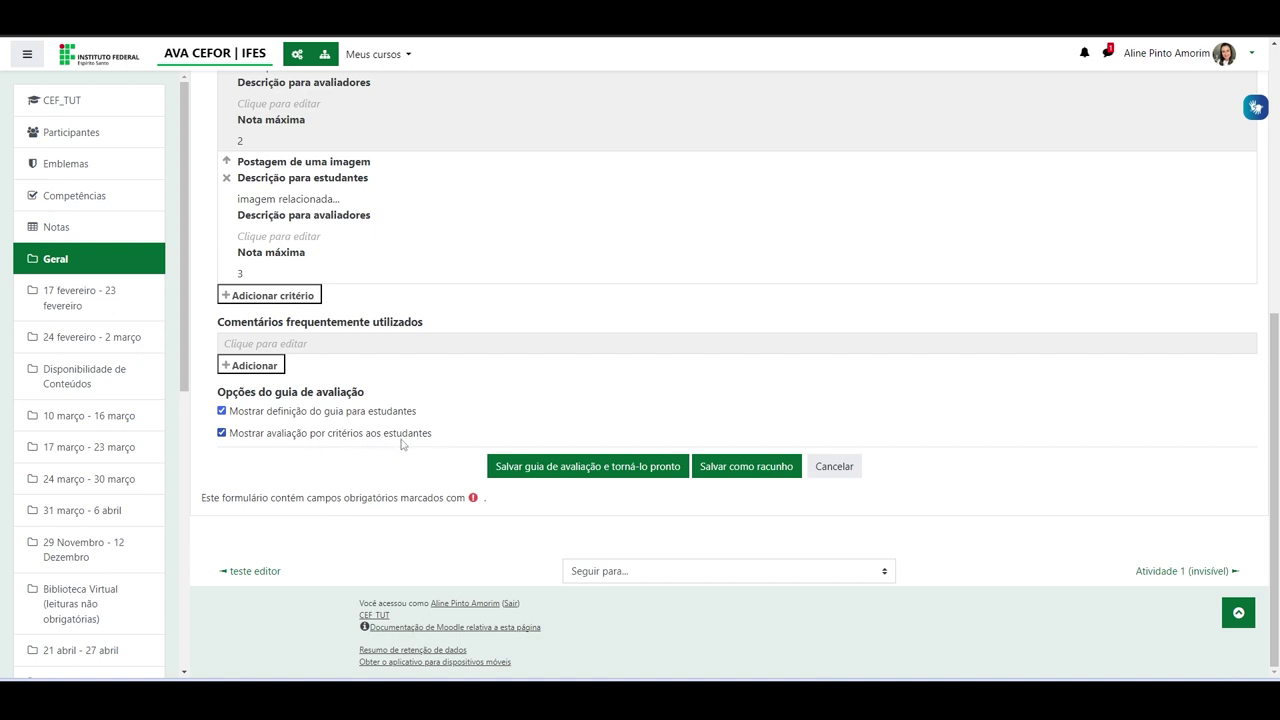
pyautogui.click(552, 474)
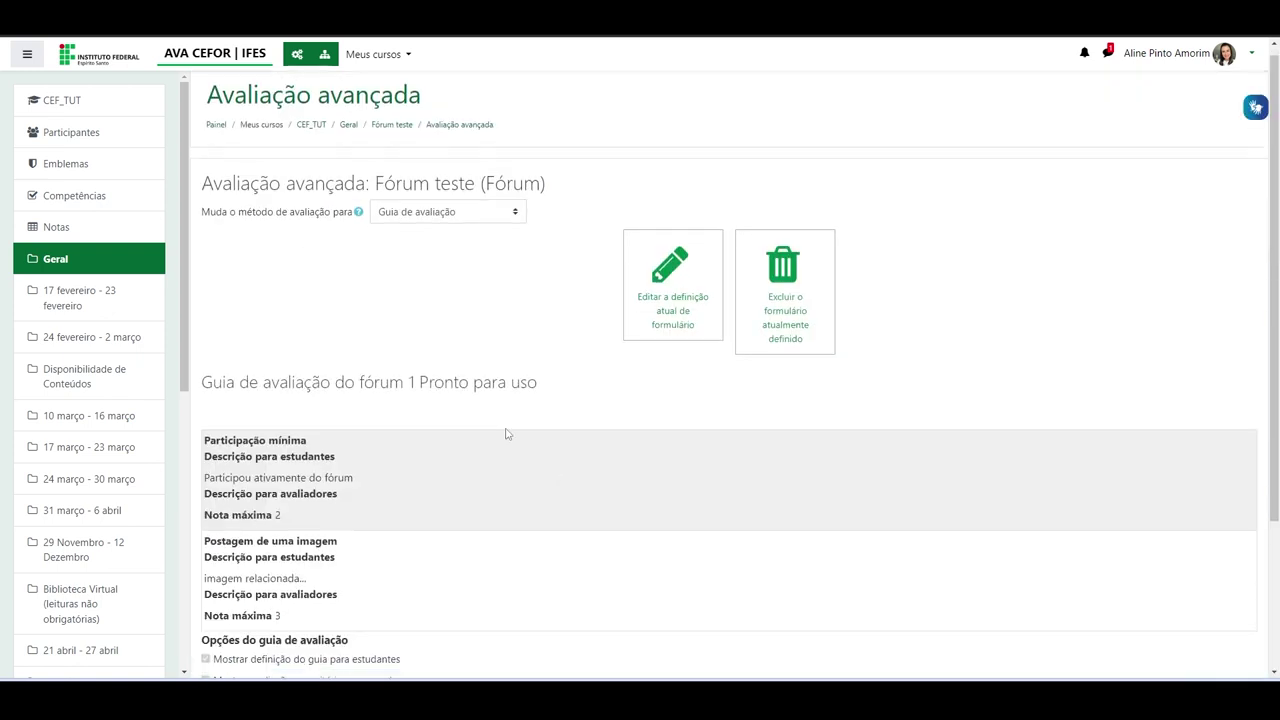
# Change the forum's grading method to "Rubrica", start a new rubric definition from scratch, and look over its form.
pyautogui.scroll(-3, 524, 400)
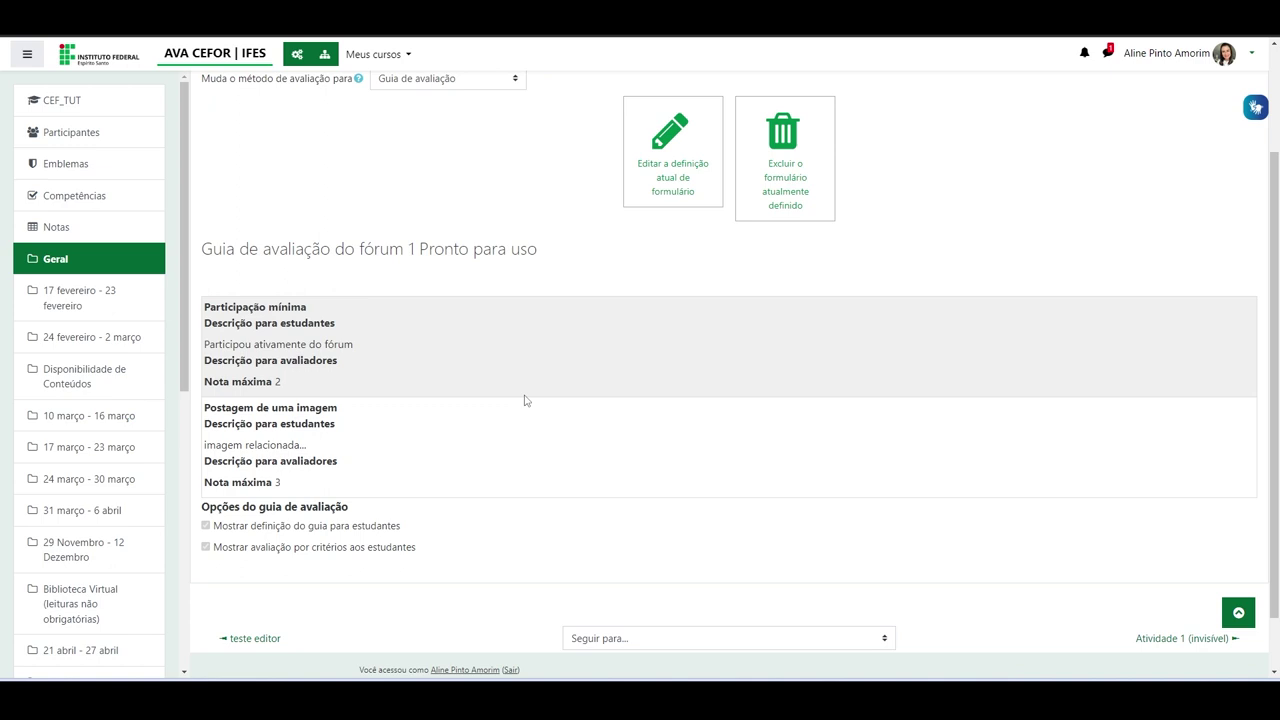
pyautogui.scroll(3, 503, 237)
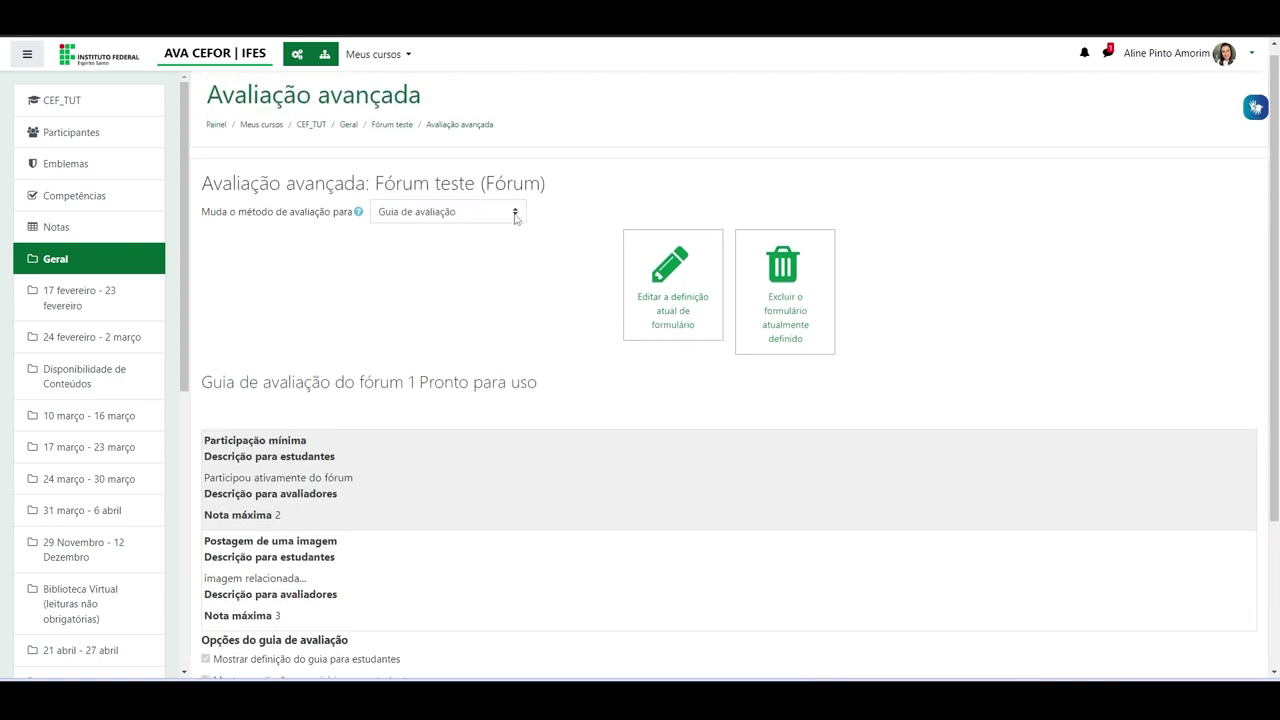
pyautogui.click(515, 216)
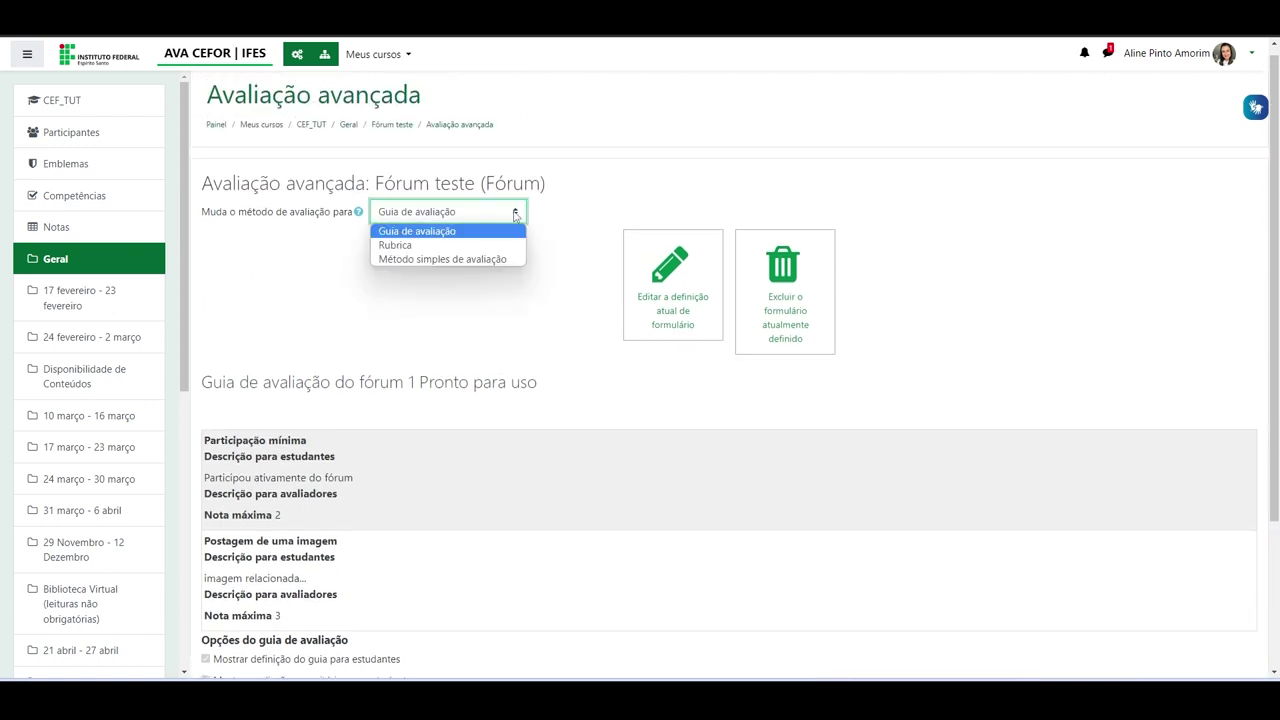
pyautogui.click(449, 246)
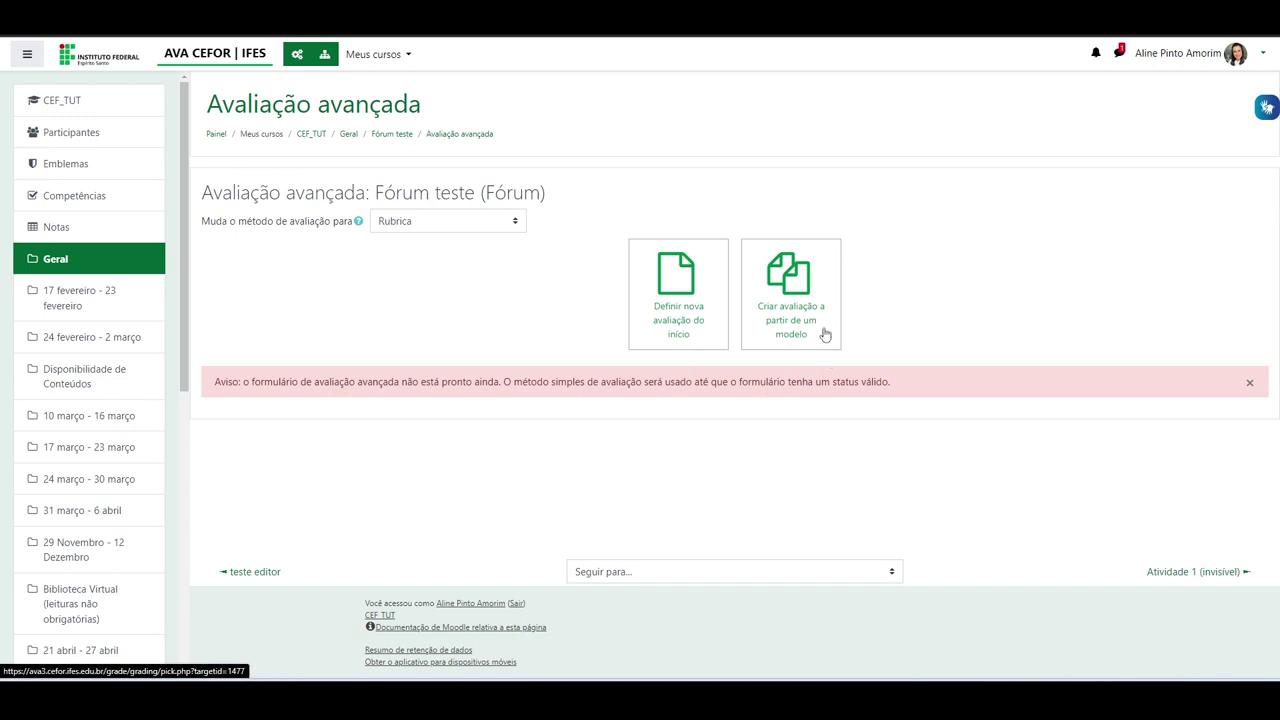
pyautogui.click(688, 304)
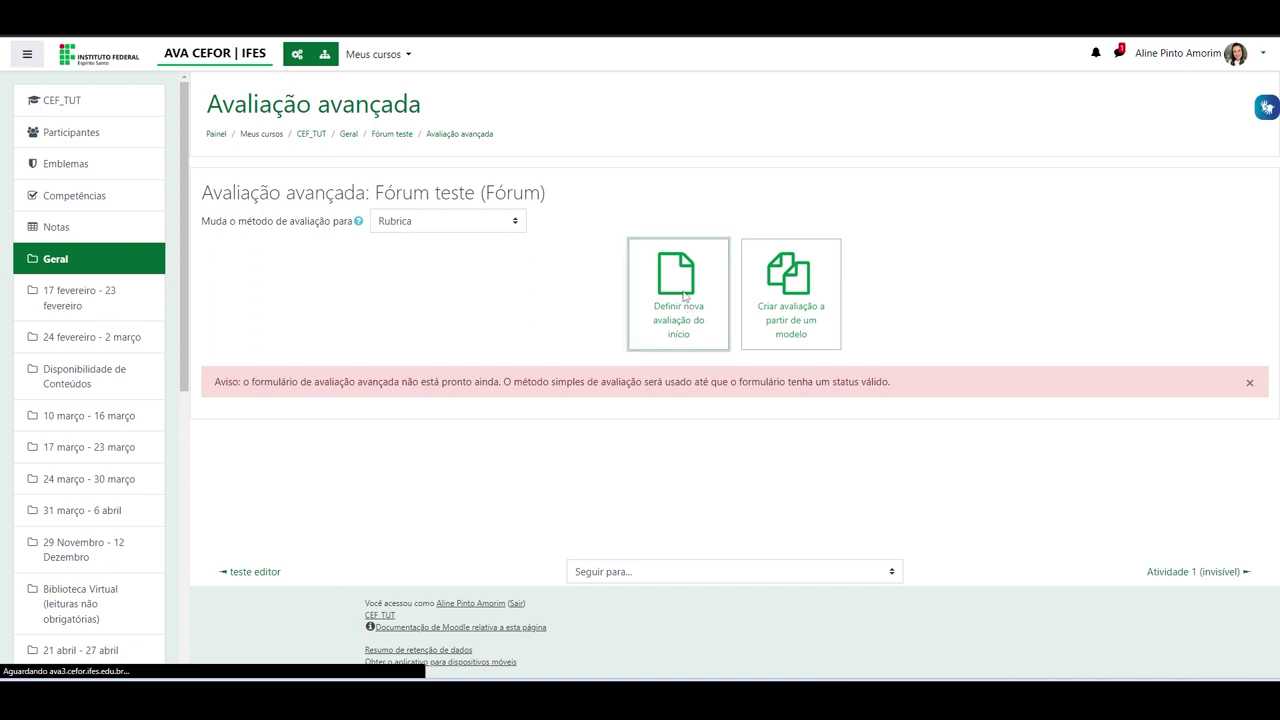
pyautogui.scroll(-2, 684, 291)
pyautogui.scroll(1, 684, 291)
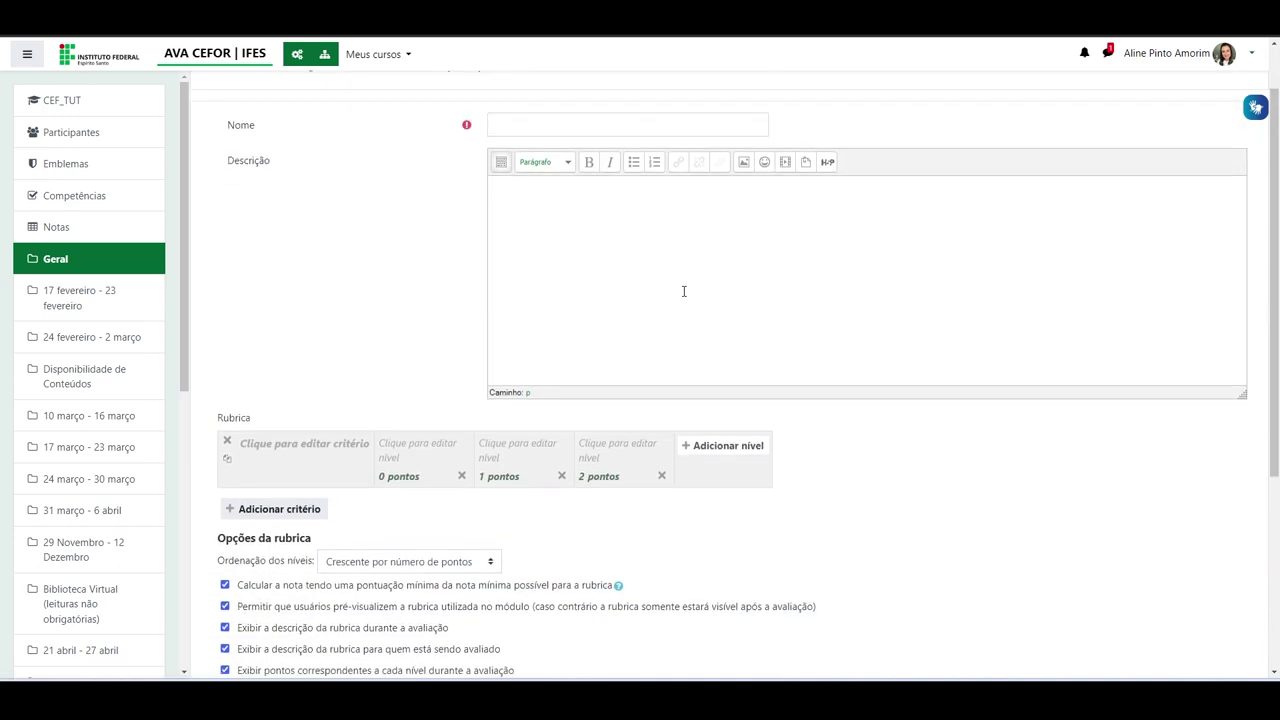
pyautogui.scroll(-2, 548, 205)
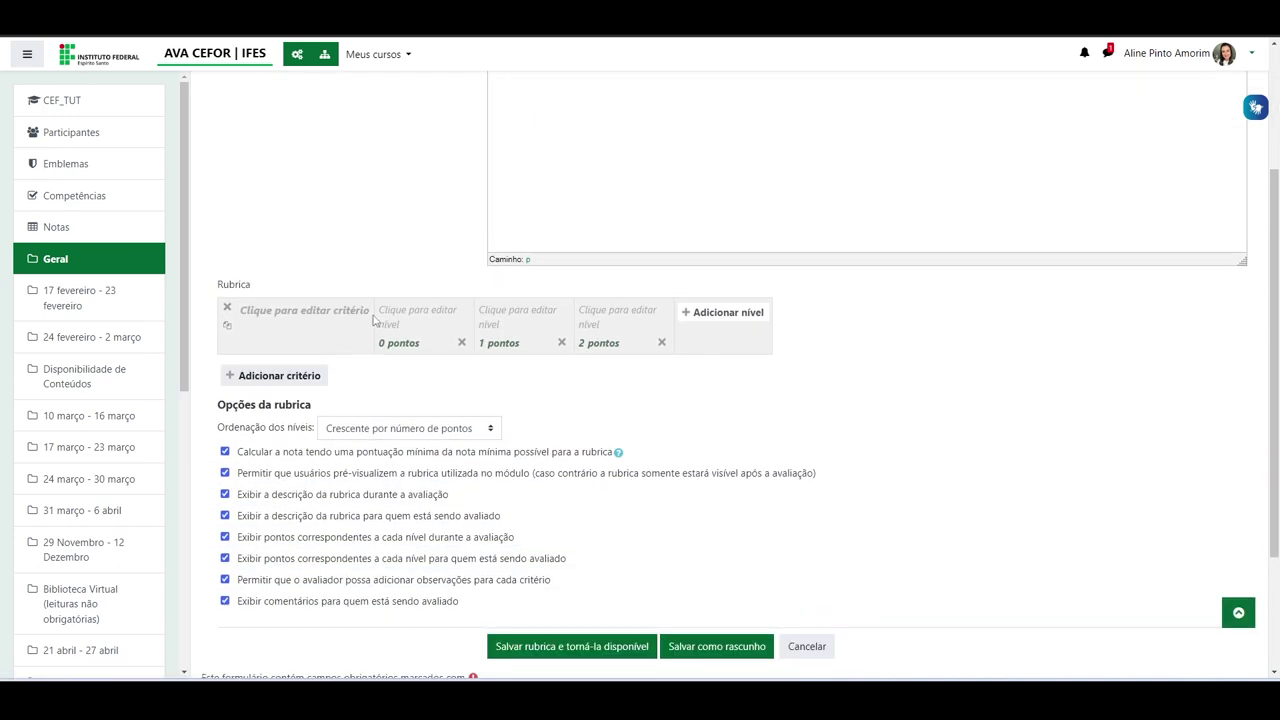
pyautogui.scroll(2, 668, 386)
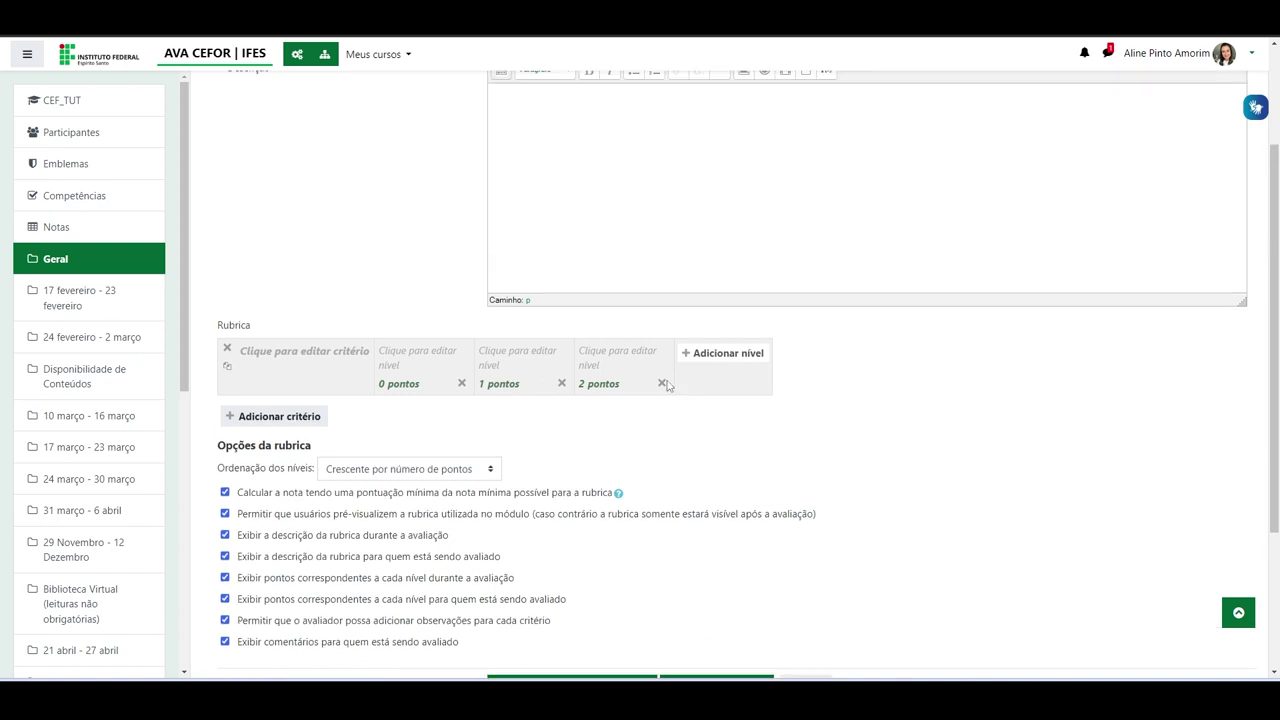
pyautogui.scroll(1, 668, 386)
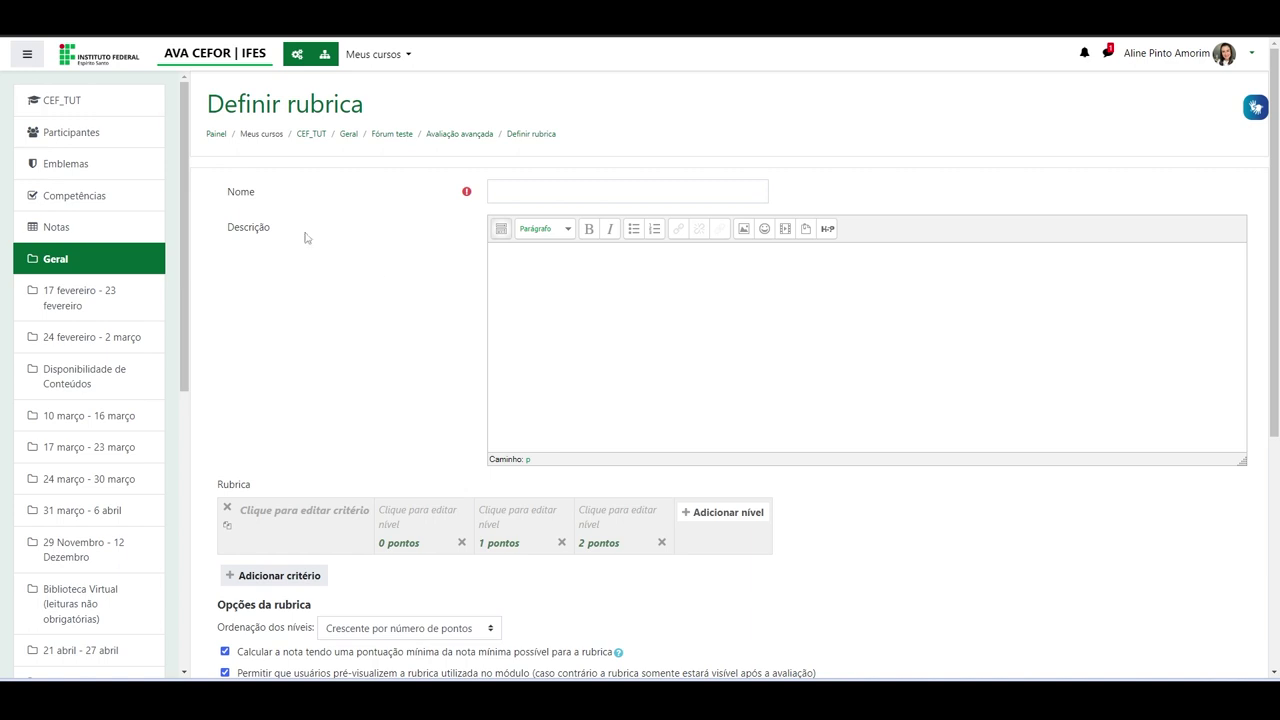
# Leave the blank rubric form and search for existing grading forms to use as a template, including one's own forms.
pyautogui.hotkey('alt', 'Left')
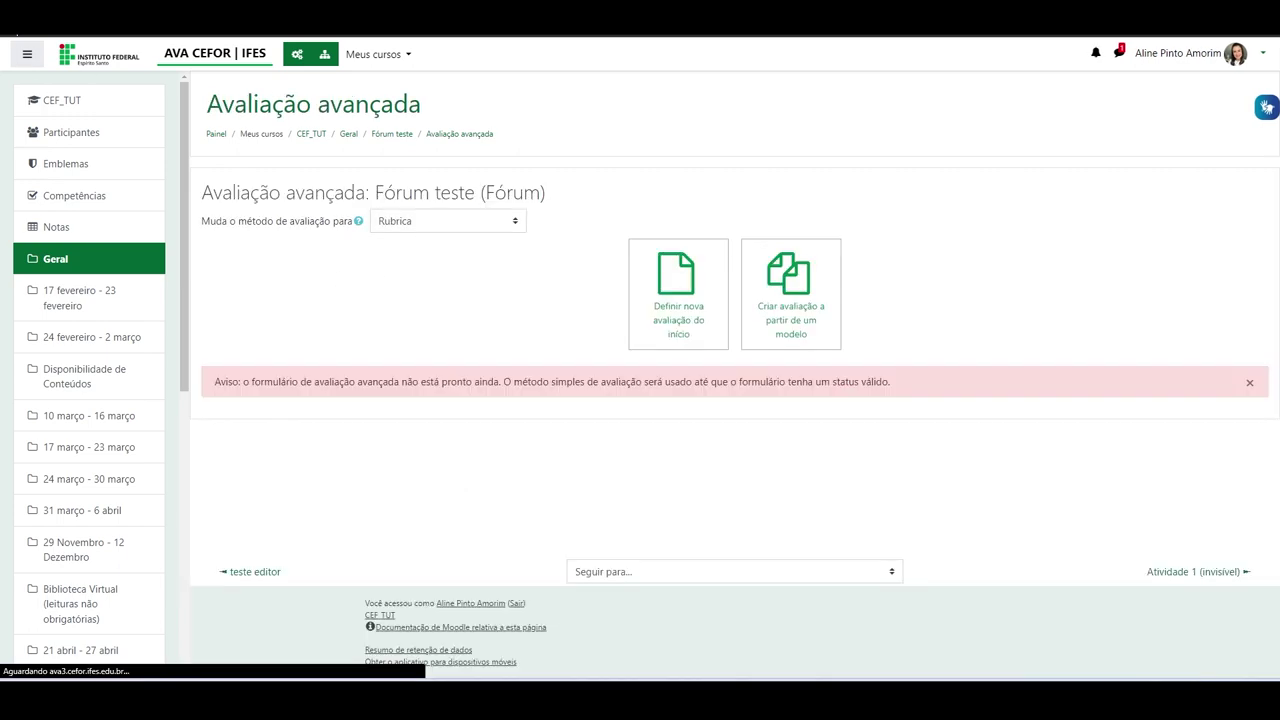
pyautogui.click(793, 286)
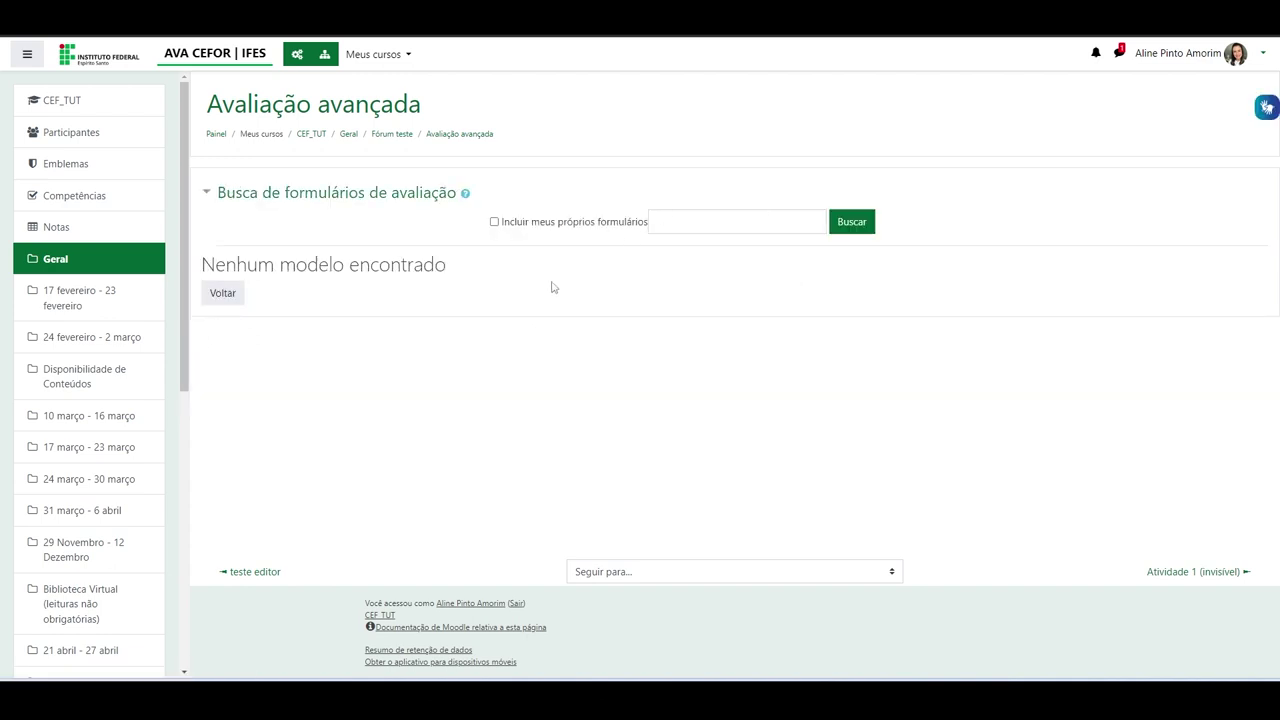
pyautogui.click(495, 223)
pyautogui.click(850, 223)
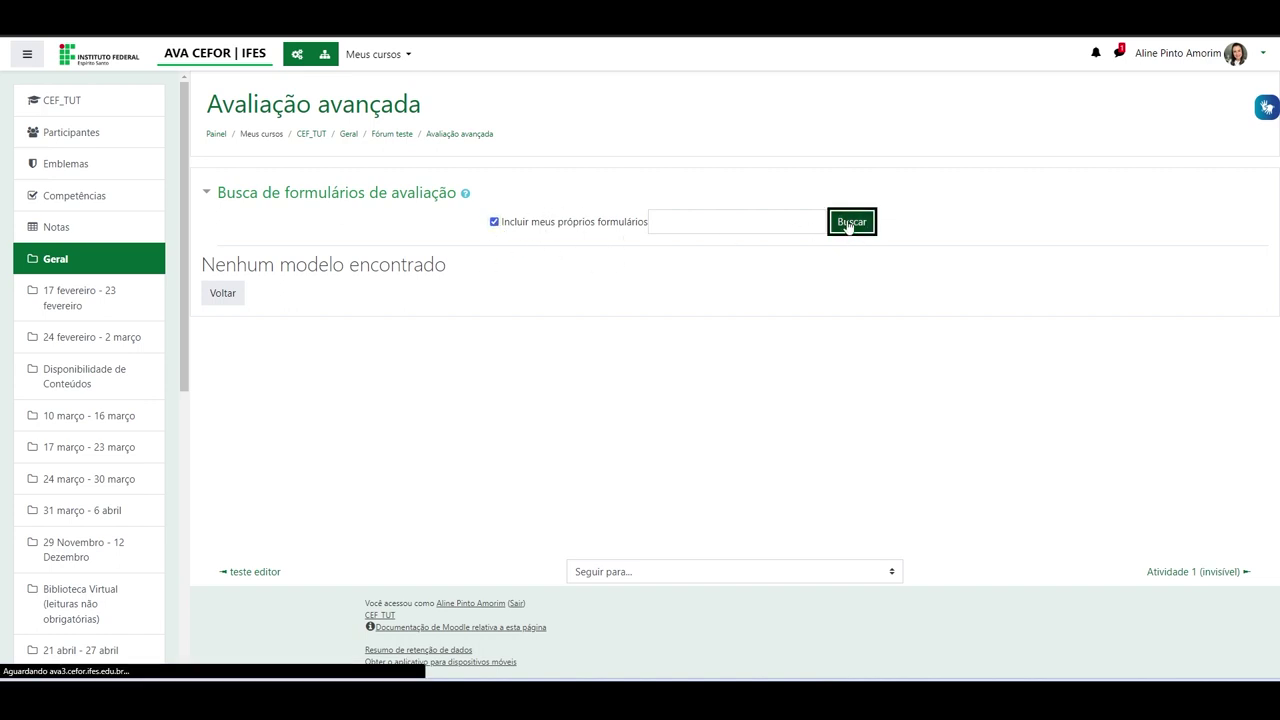
# Use the existing form "Rubrica de avaliação atividade fórum" as the template for the "Fórum teste" rubric and check the copied criteria.
pyautogui.scroll(-2, 600, 295)
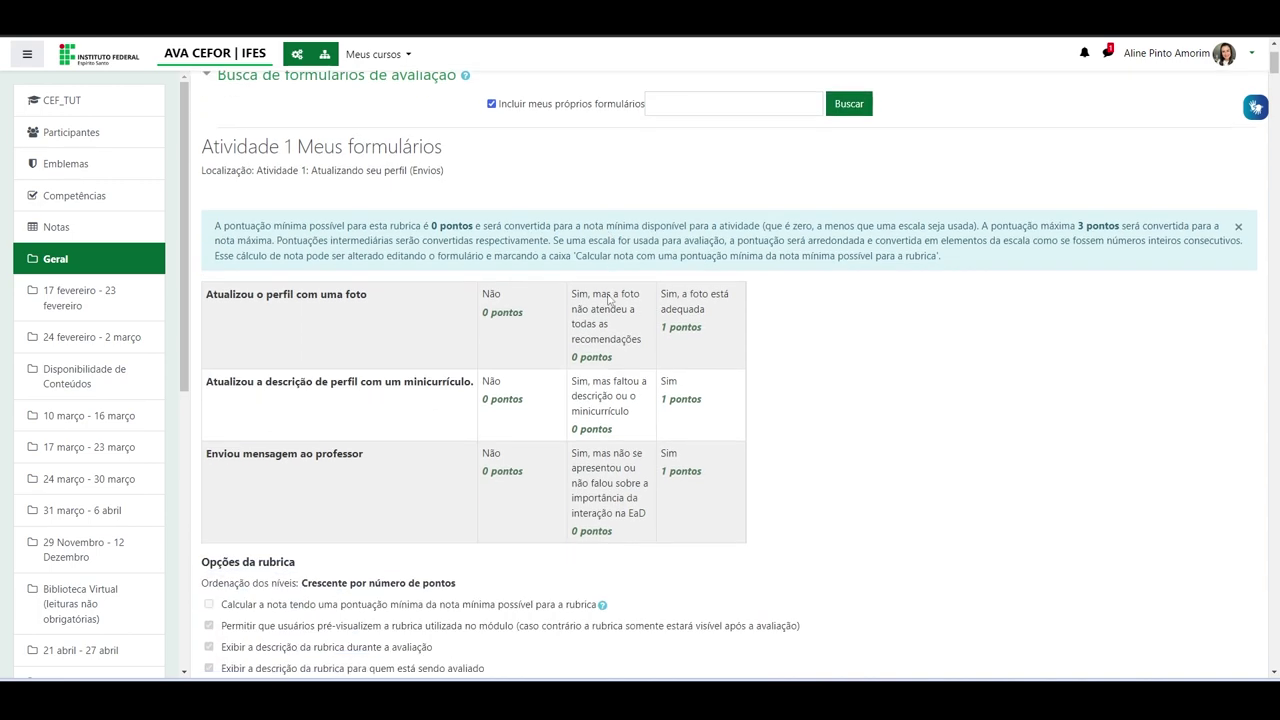
pyautogui.scroll(-4, 698, 380)
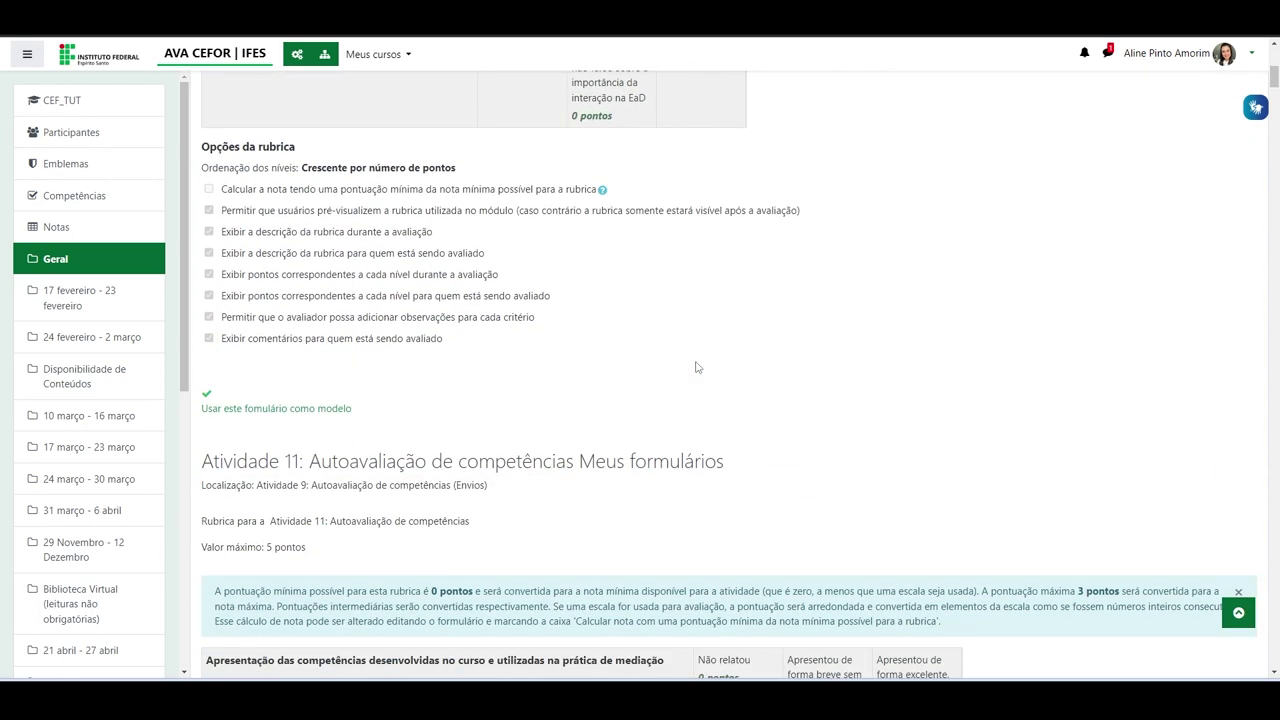
pyautogui.scroll(3, 697, 367)
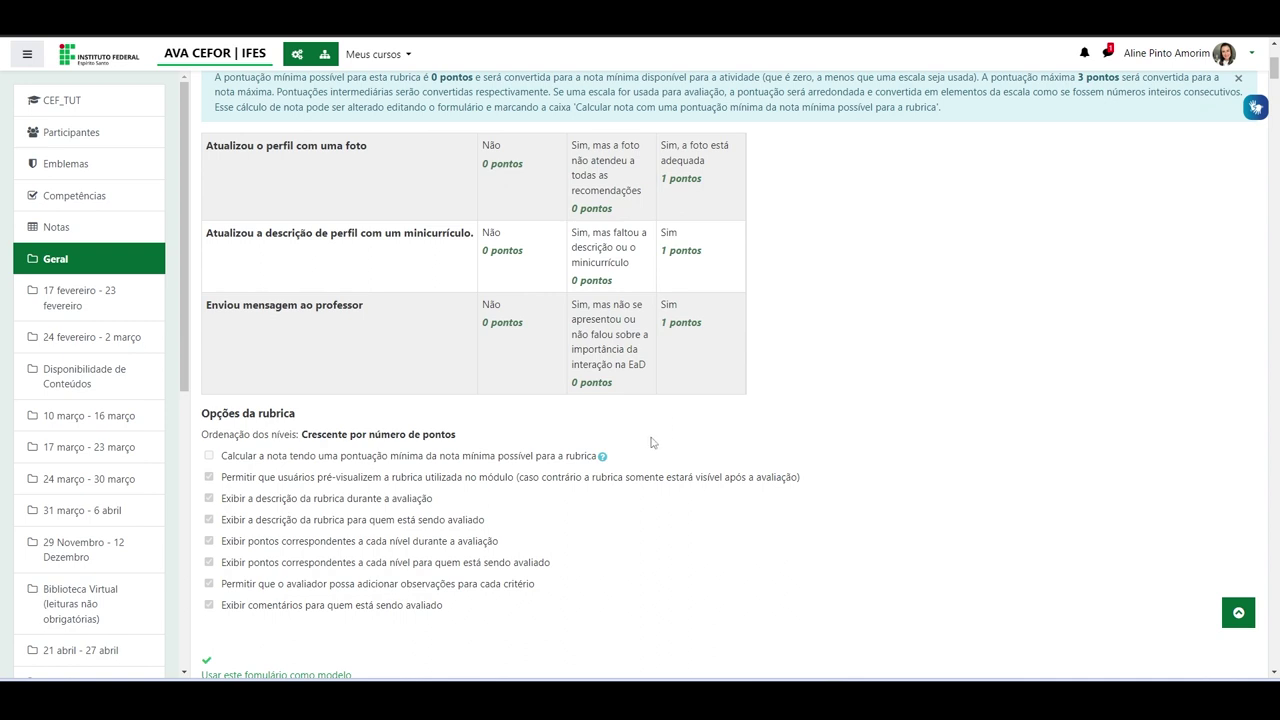
pyautogui.scroll(-10, 640, 400)
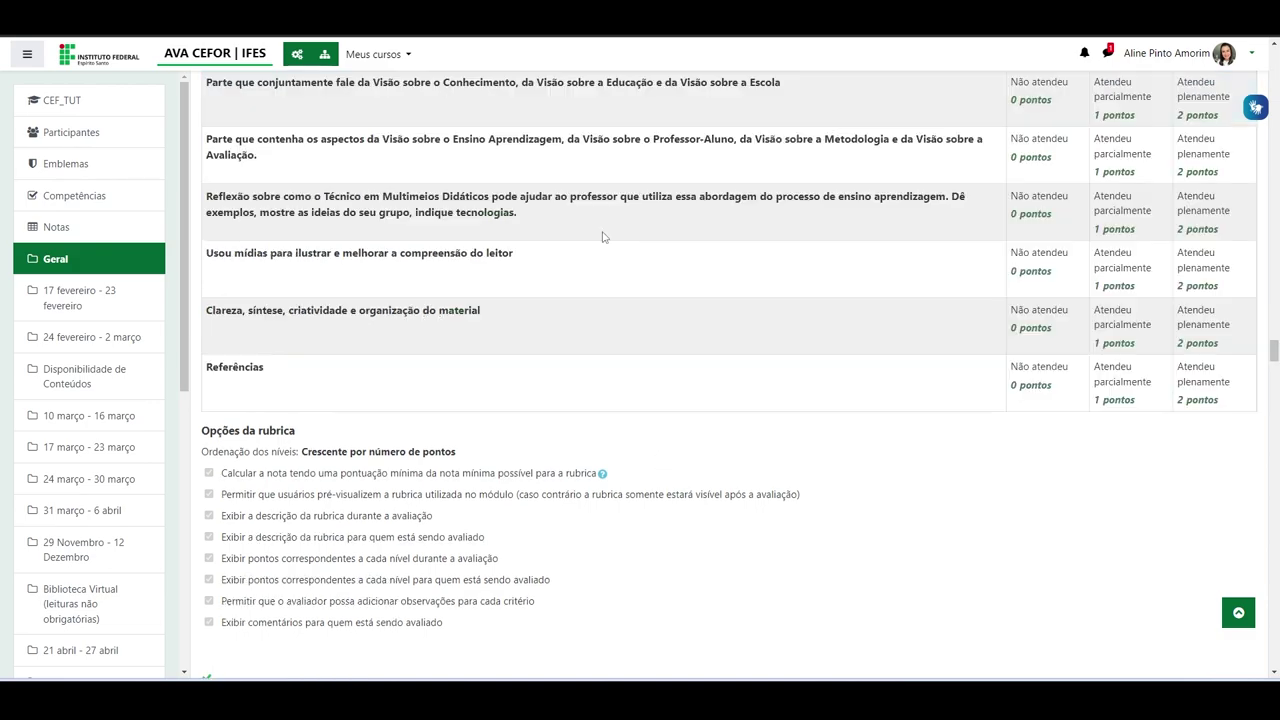
pyautogui.scroll(4, 603, 237)
pyautogui.scroll(-10, 603, 237)
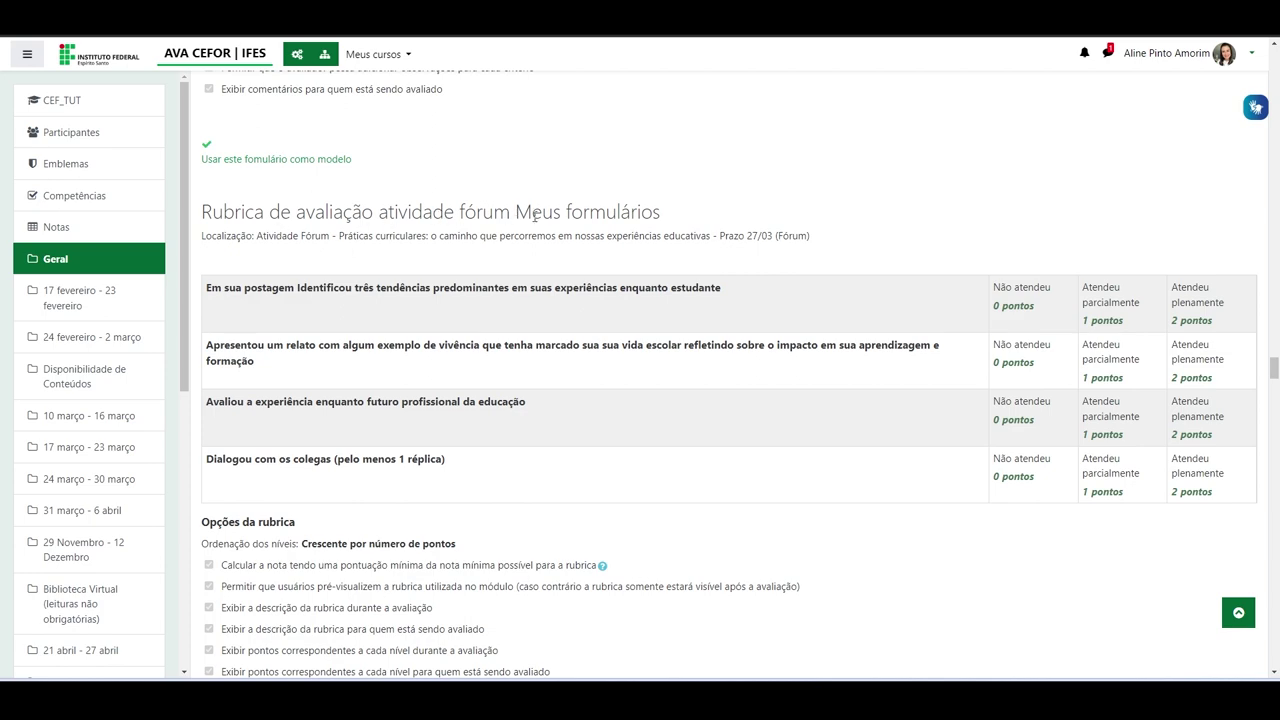
pyautogui.scroll(-4, 309, 391)
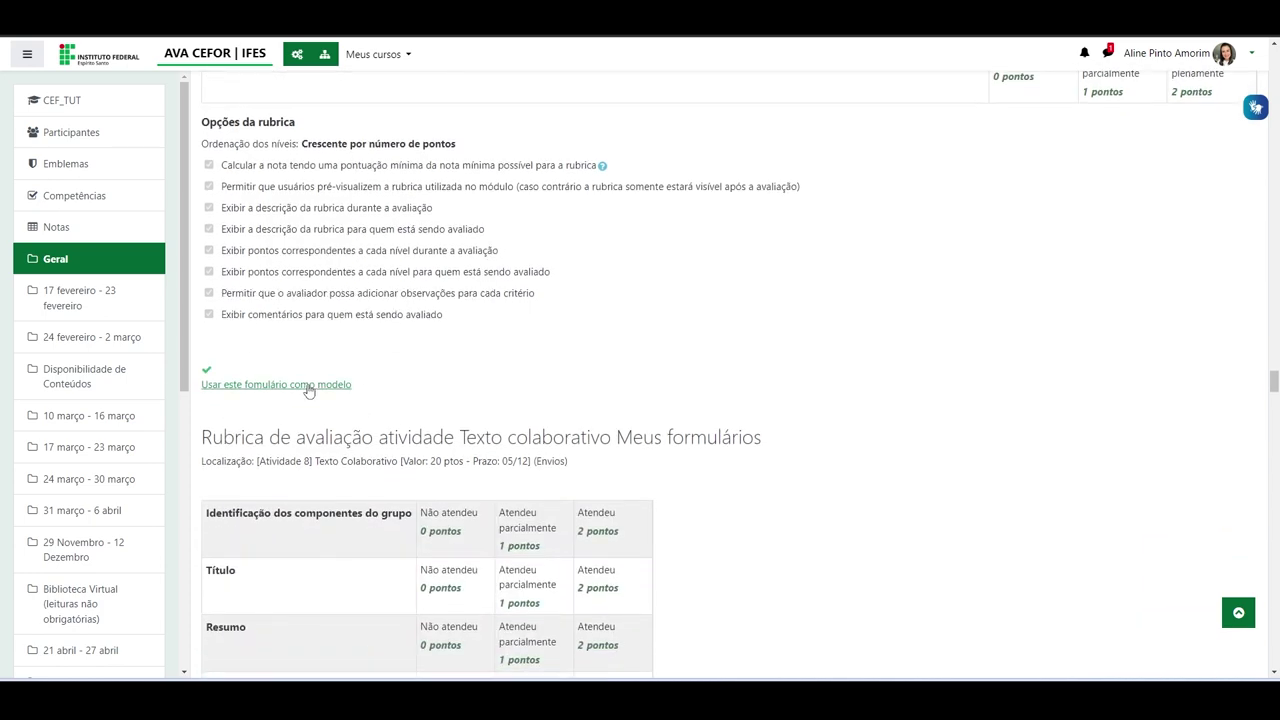
pyautogui.click(309, 388)
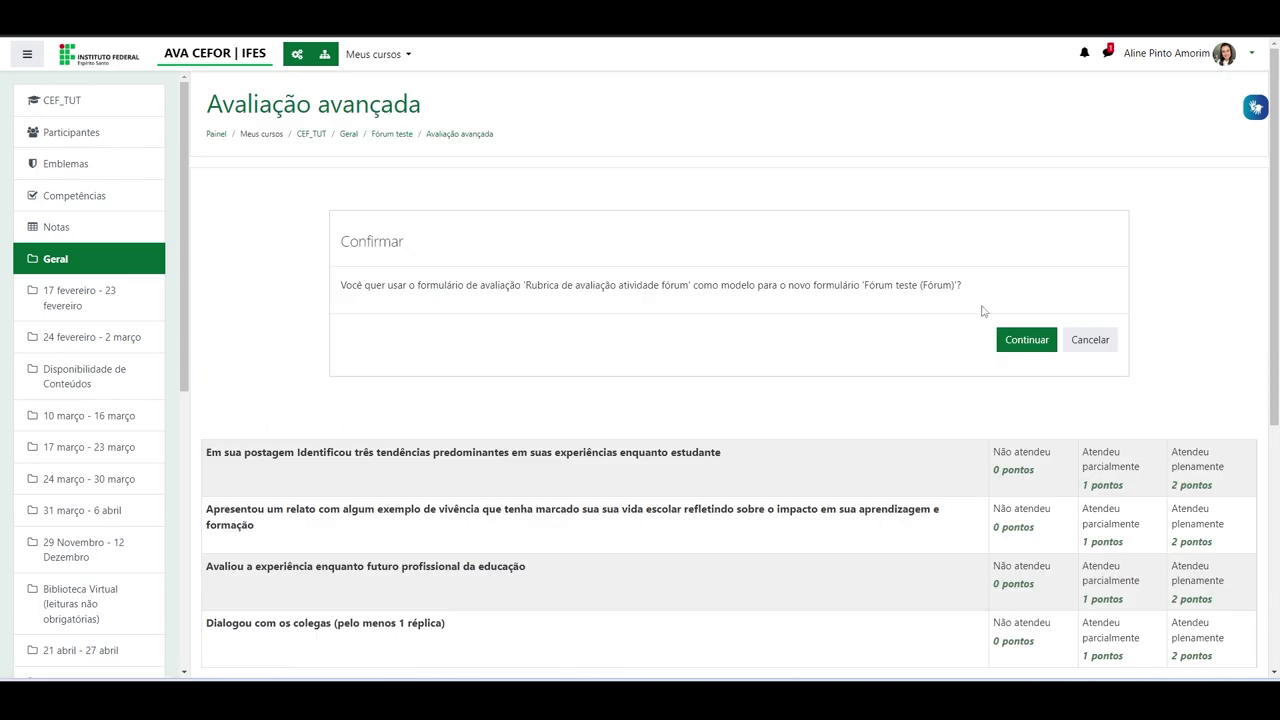
pyautogui.click(1026, 339)
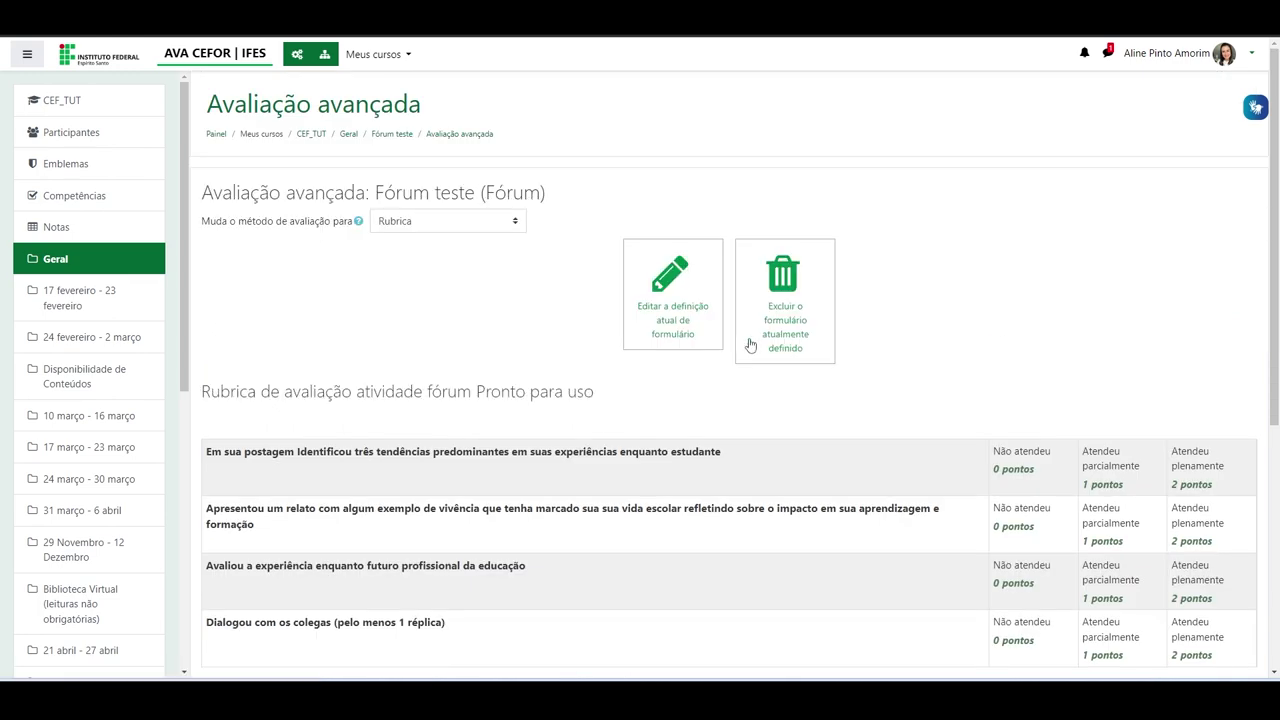
pyautogui.scroll(-2, 750, 345)
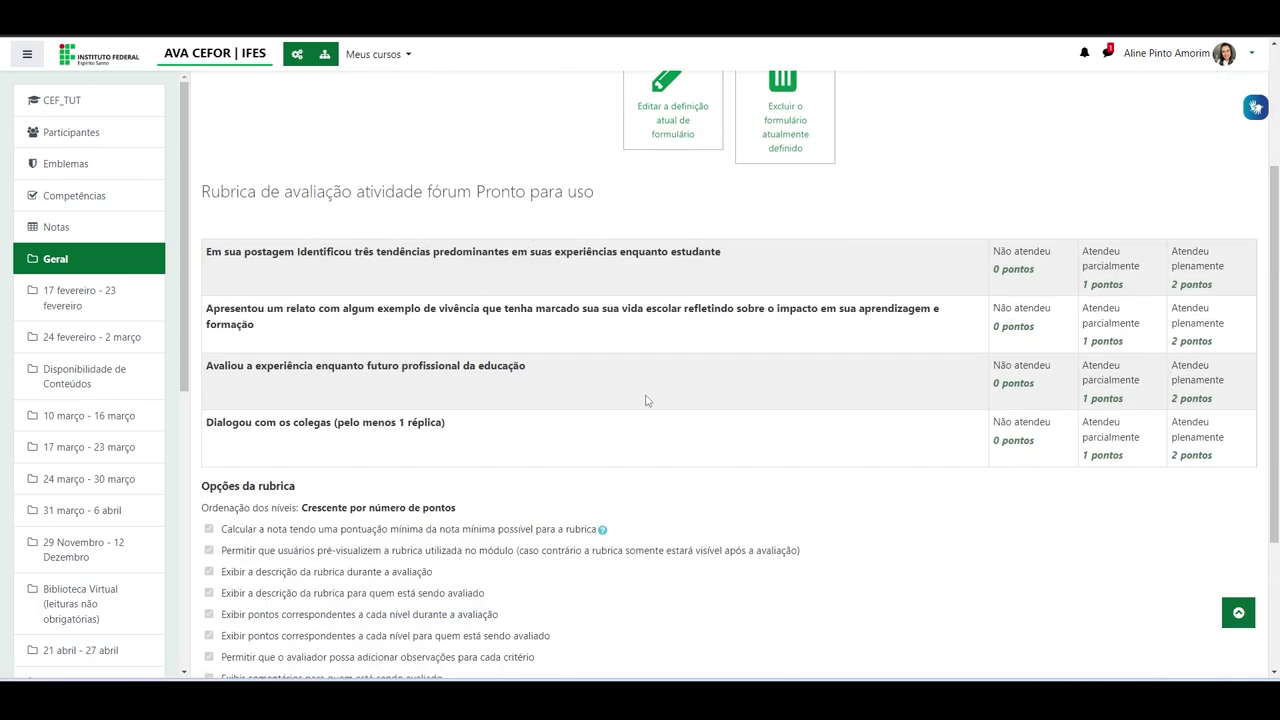
pyautogui.scroll(2, 590, 340)
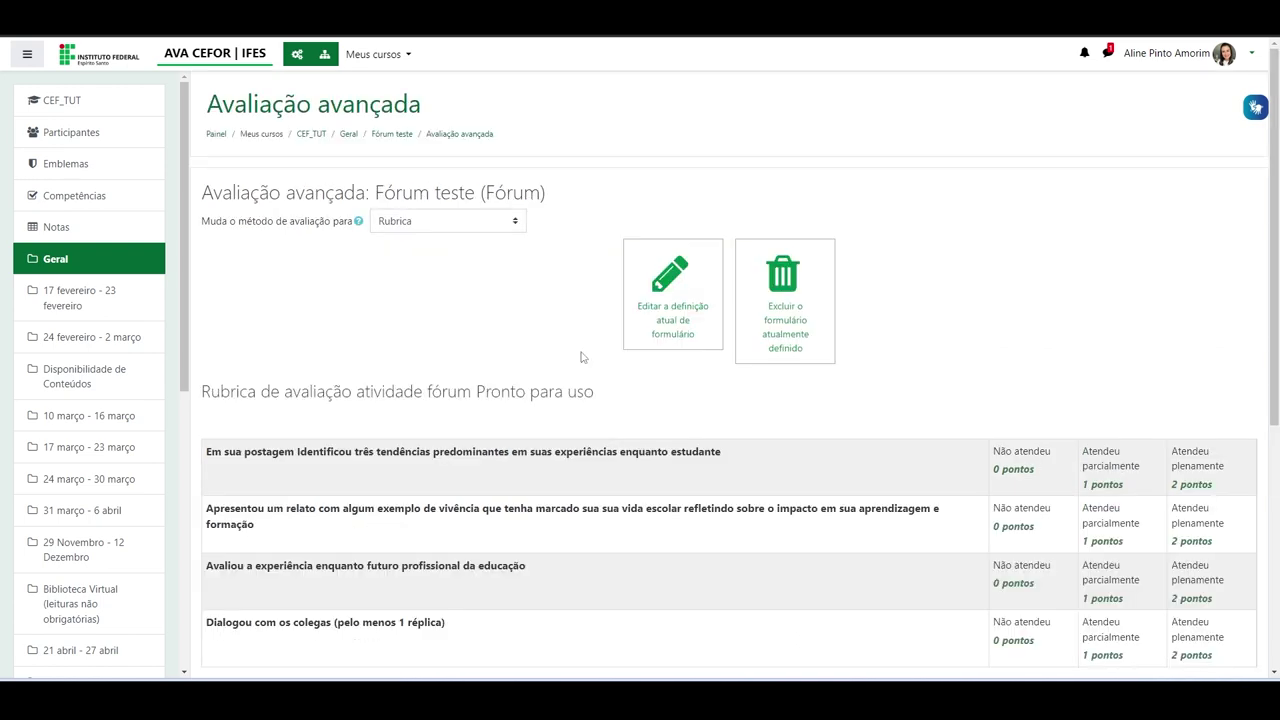
# Open the current rubric definition for editing, review its criteria, levels and options, and save it.
pyautogui.click(669, 276)
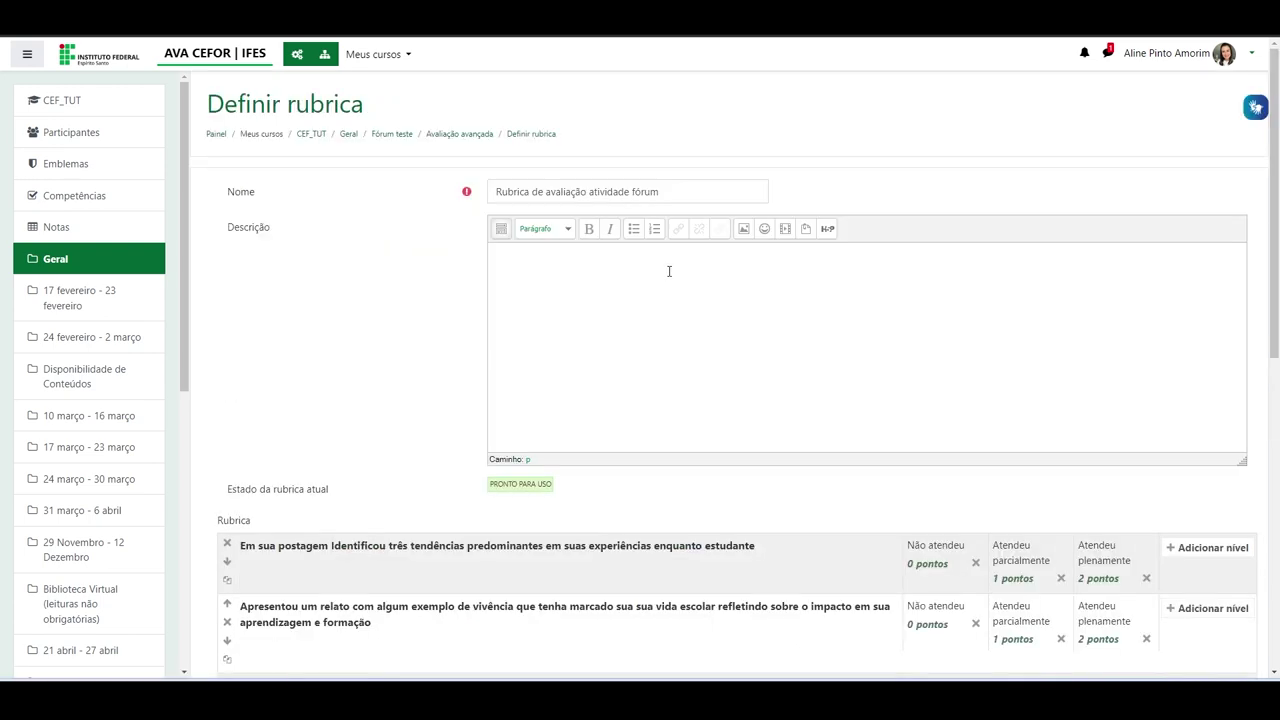
pyautogui.scroll(-2, 506, 376)
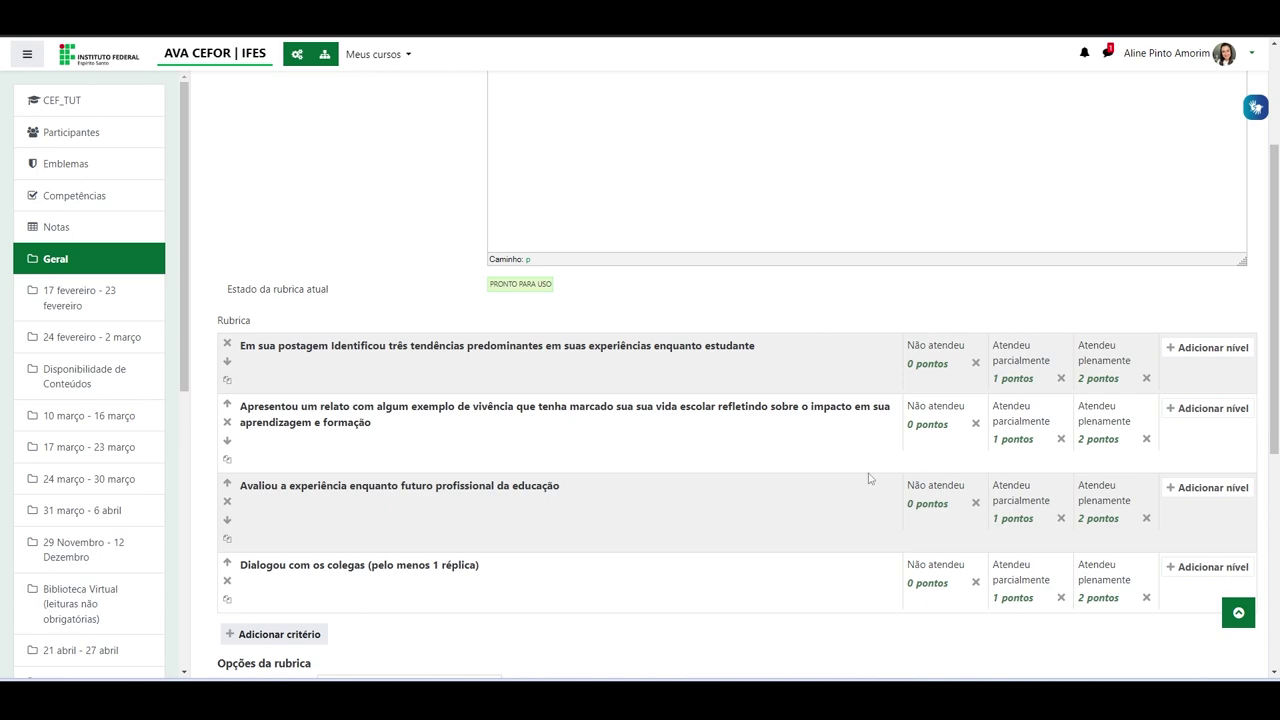
pyautogui.scroll(1, 520, 405)
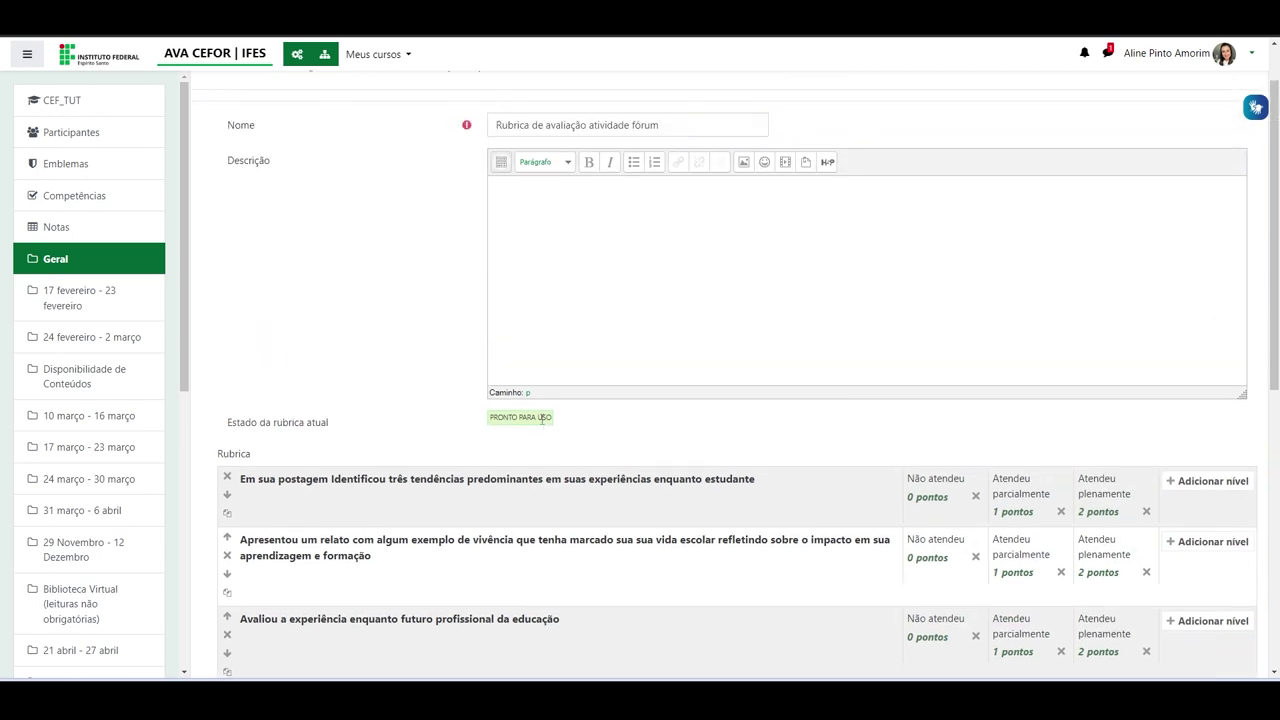
pyautogui.scroll(-3, 532, 494)
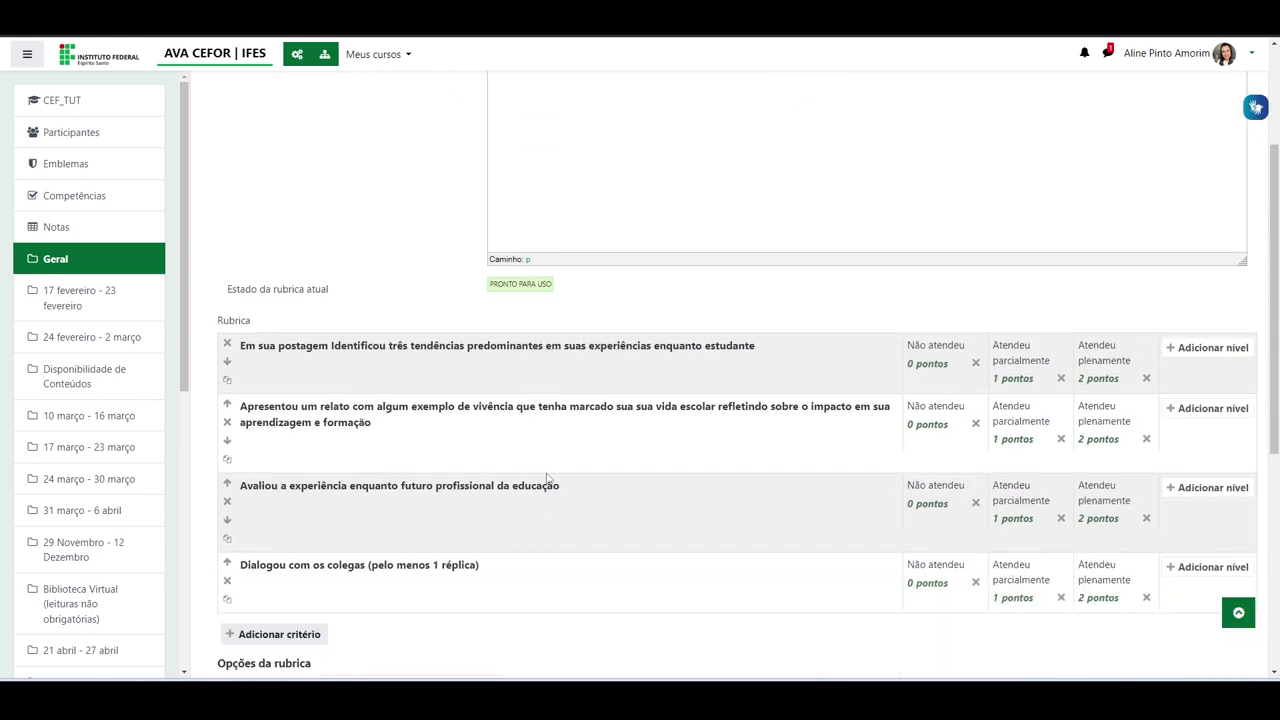
pyautogui.scroll(-2, 580, 440)
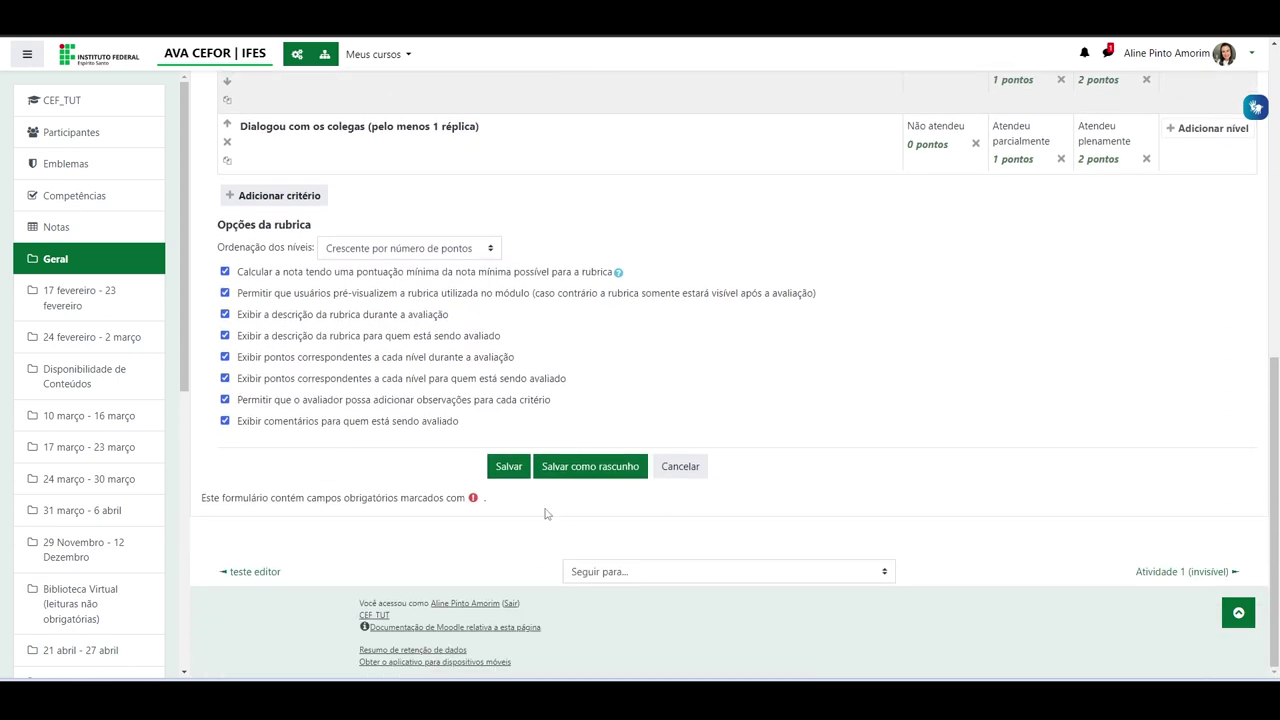
pyautogui.click(508, 467)
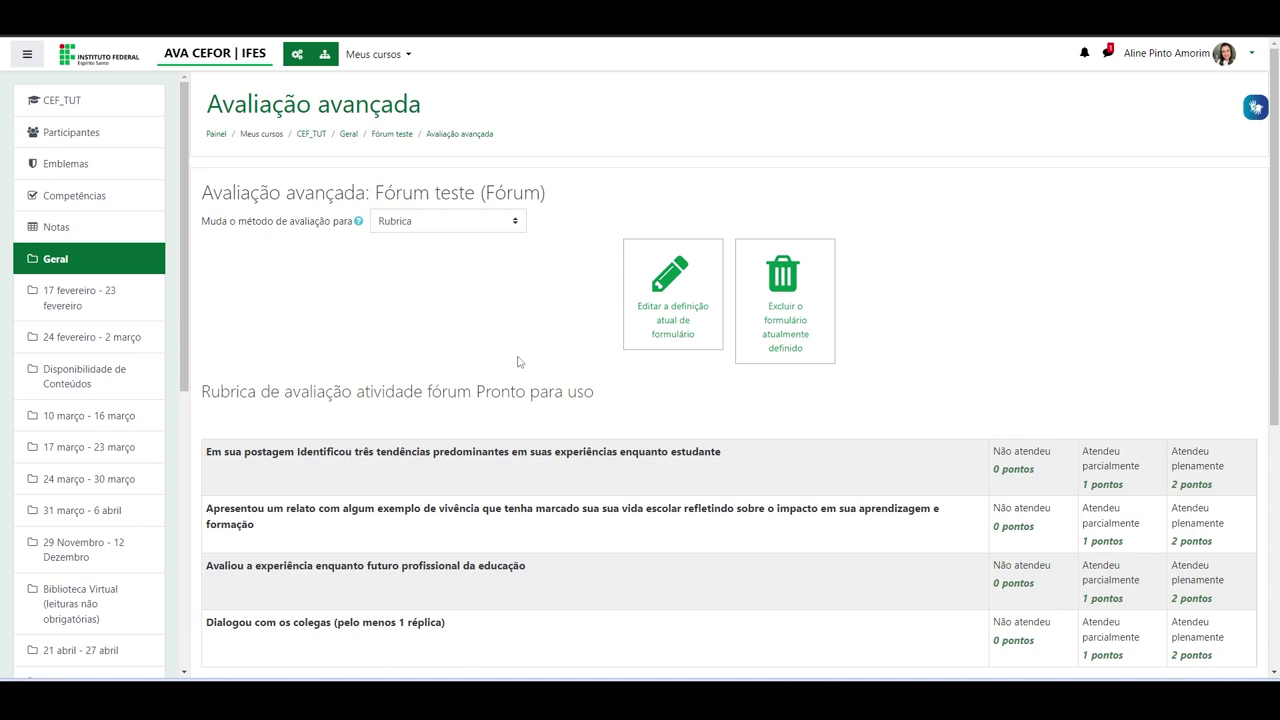
# Change the forum's grading method to "Guia de avaliação" and review the guide's criteria and options.
pyautogui.click(392, 135)
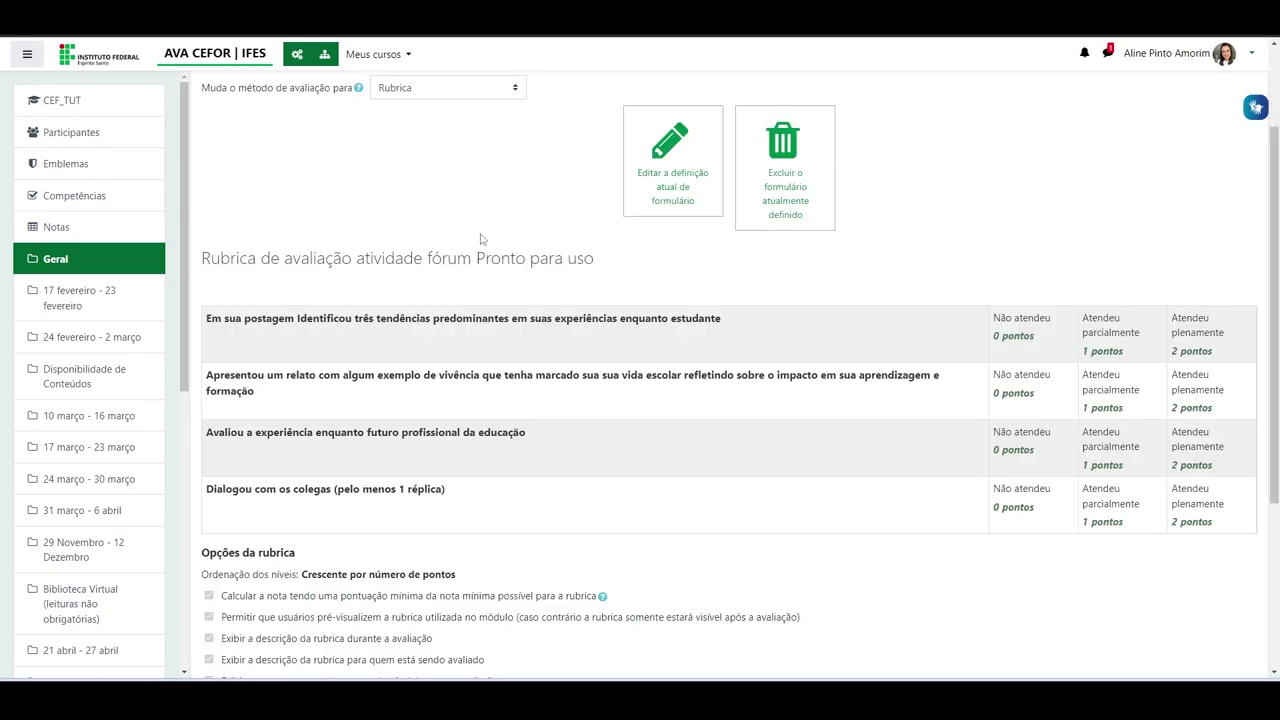
pyautogui.scroll(-2, 470, 290)
pyautogui.scroll(-1, 467, 296)
pyautogui.scroll(4, 467, 296)
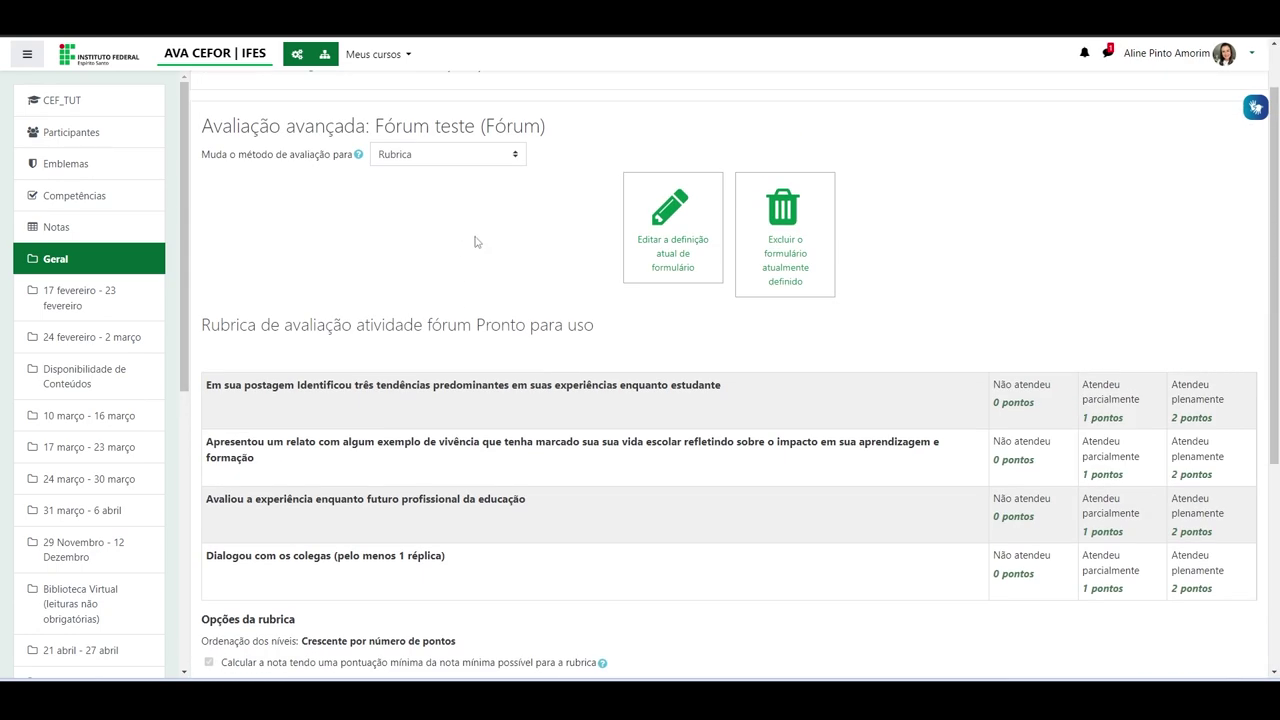
pyautogui.click(512, 152)
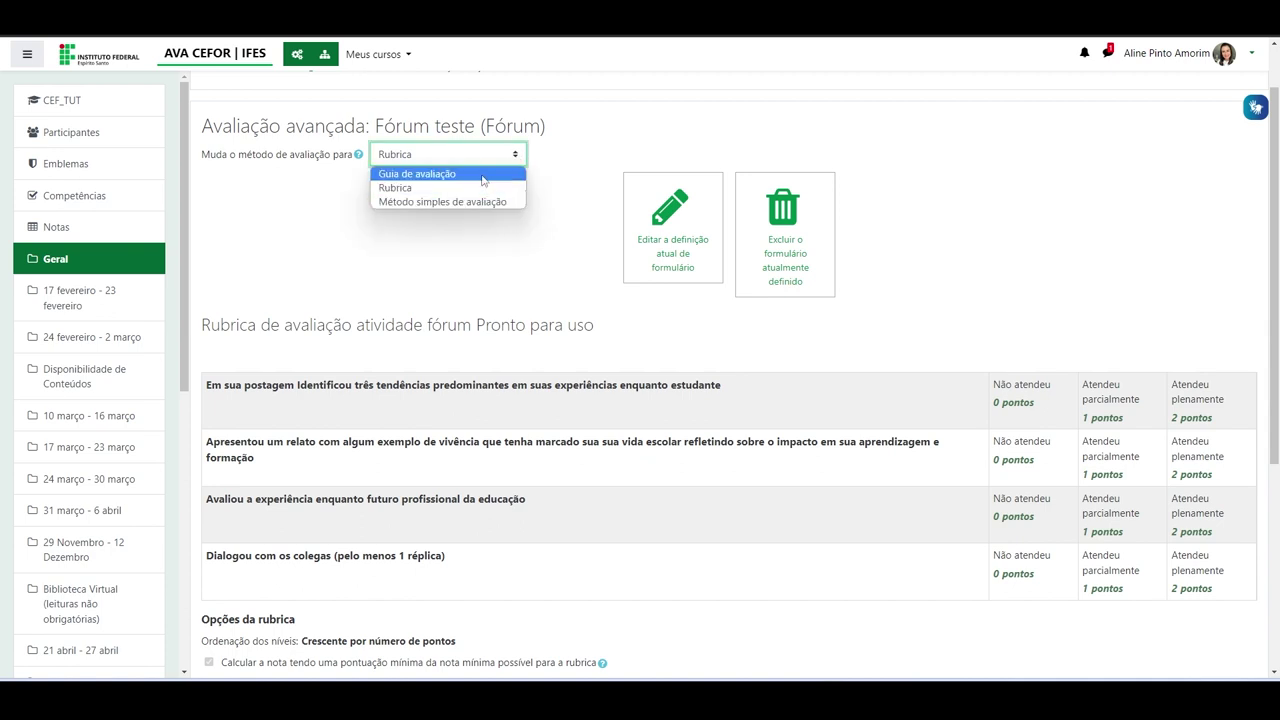
pyautogui.click(483, 173)
pyautogui.scroll(-3, 489, 400)
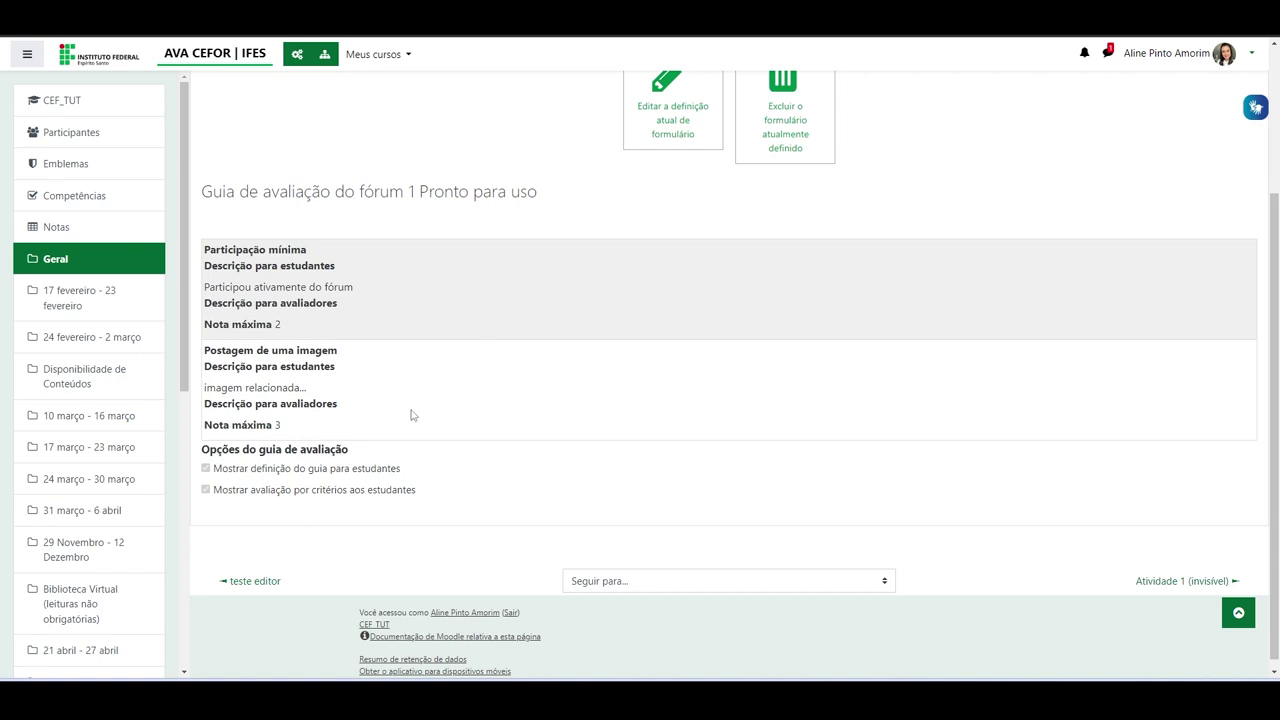
pyautogui.scroll(2, 420, 300)
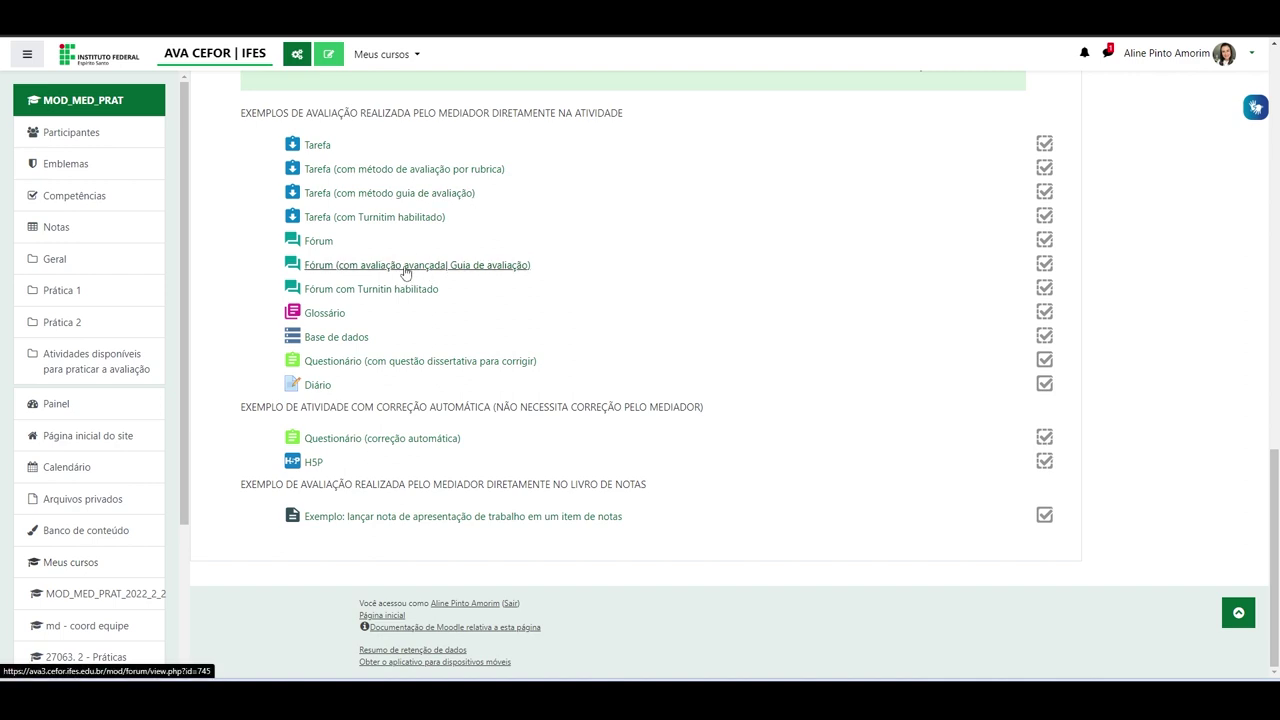
# Open the activity "Fórum (com avaliação avançada| Guia de avaliação)" and view its instructions and discussion topics.
pyautogui.click(465, 268)
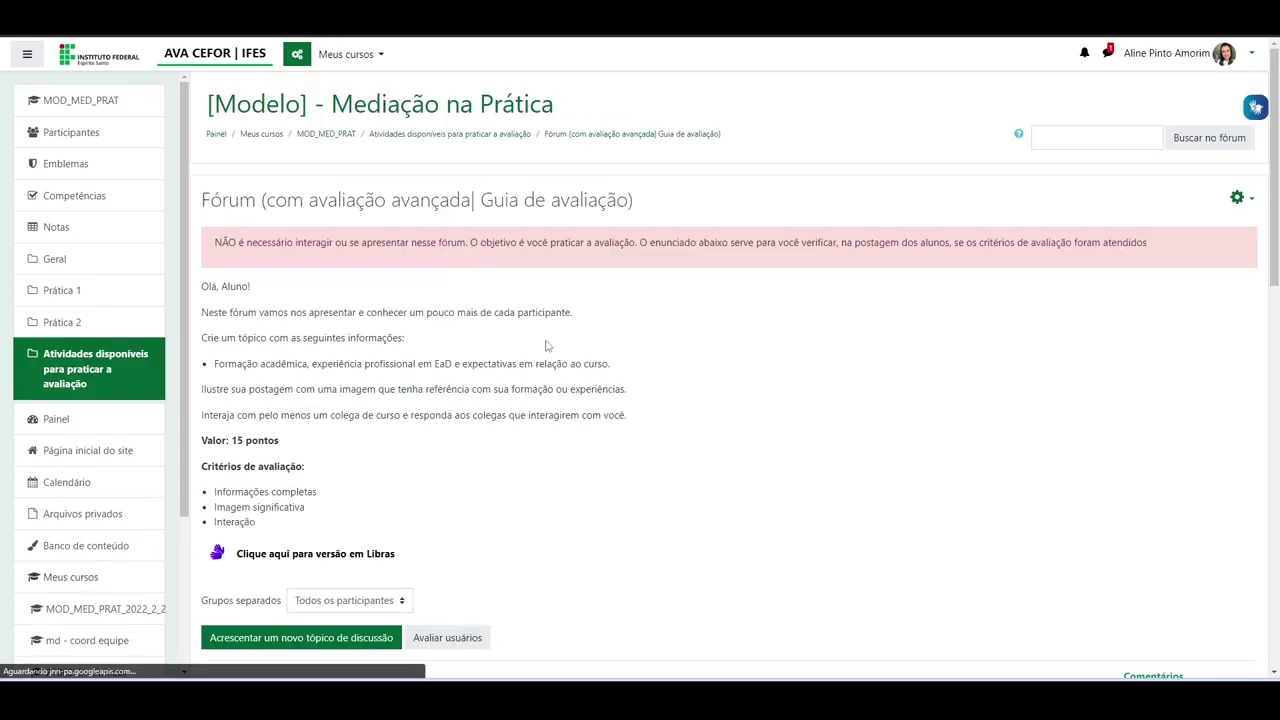
pyautogui.scroll(-5, 546, 346)
pyautogui.scroll(-1, 546, 346)
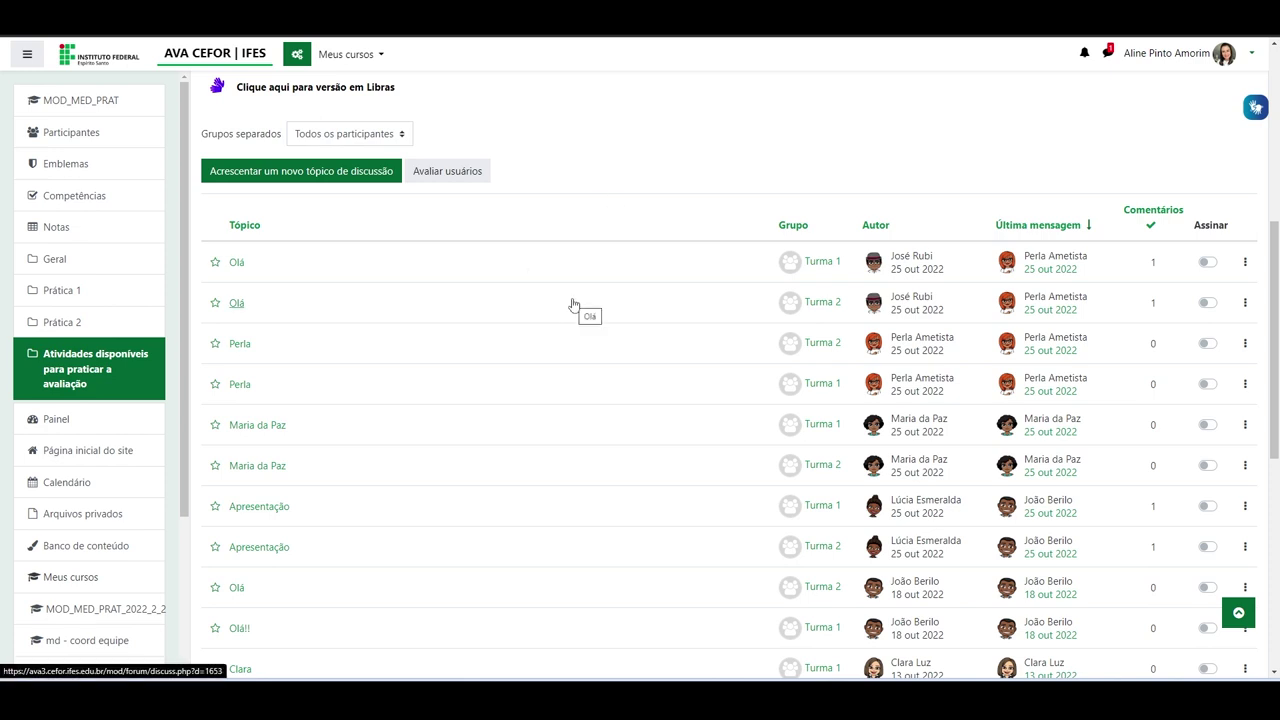
# Read the "Olá" discussion from Turma 1 with its reply, and return to the forum's topic list.
pyautogui.click(237, 263)
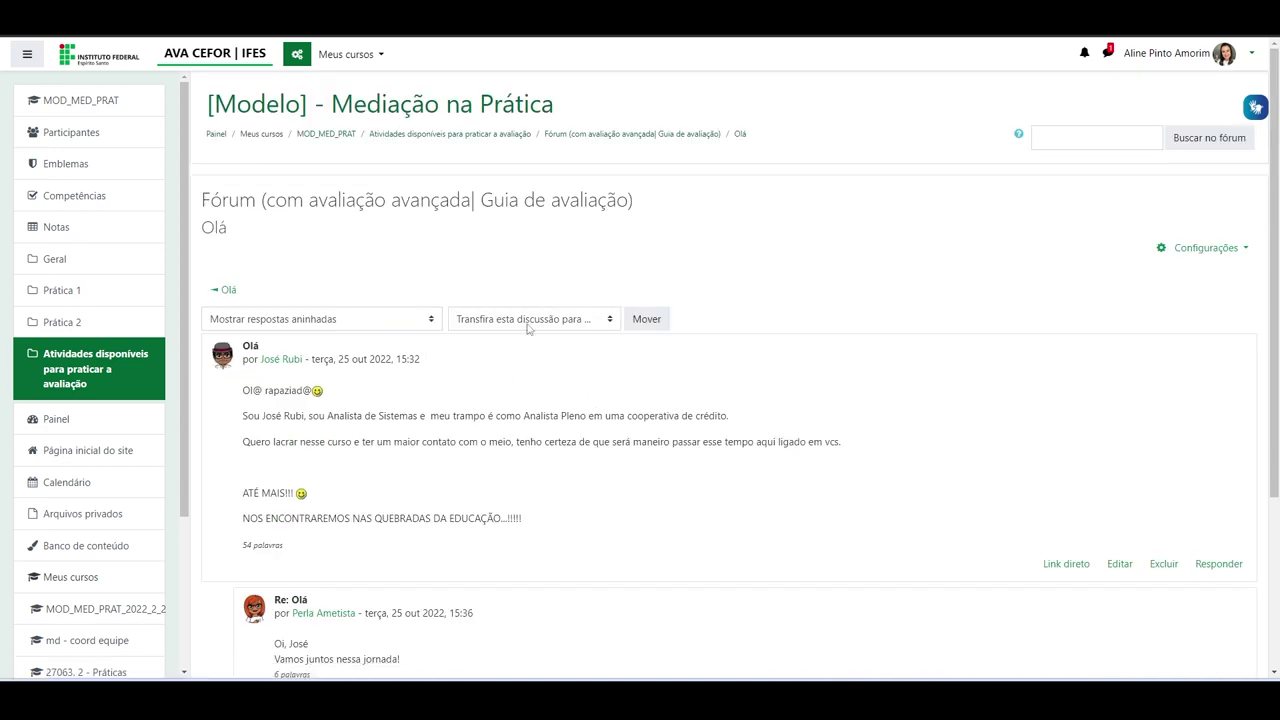
pyautogui.scroll(-3, 605, 406)
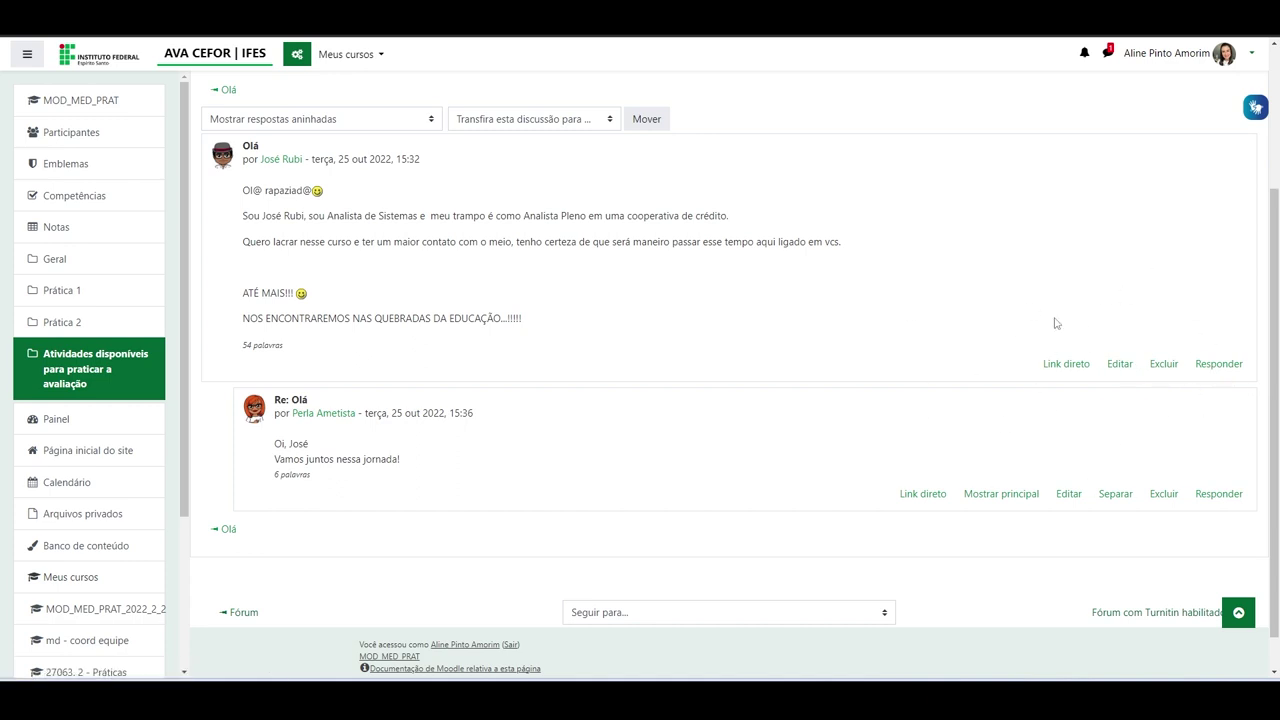
pyautogui.scroll(3, 620, 346)
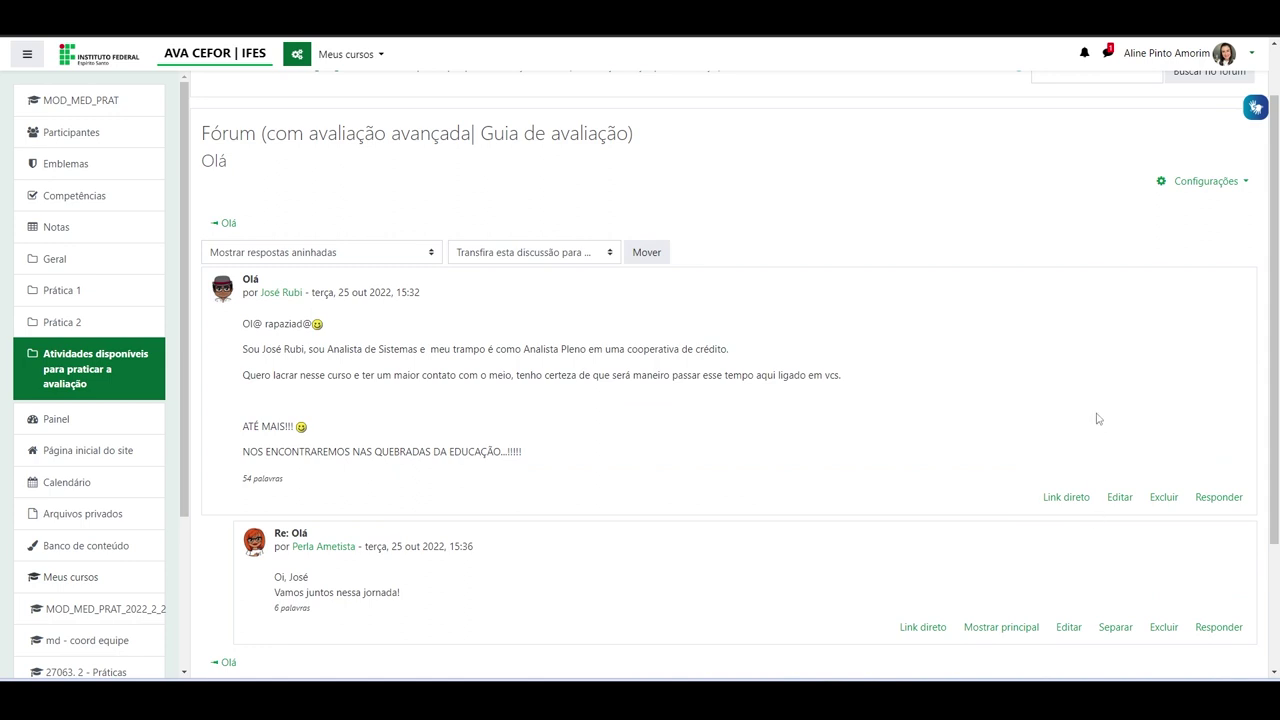
pyautogui.scroll(-3, 1097, 418)
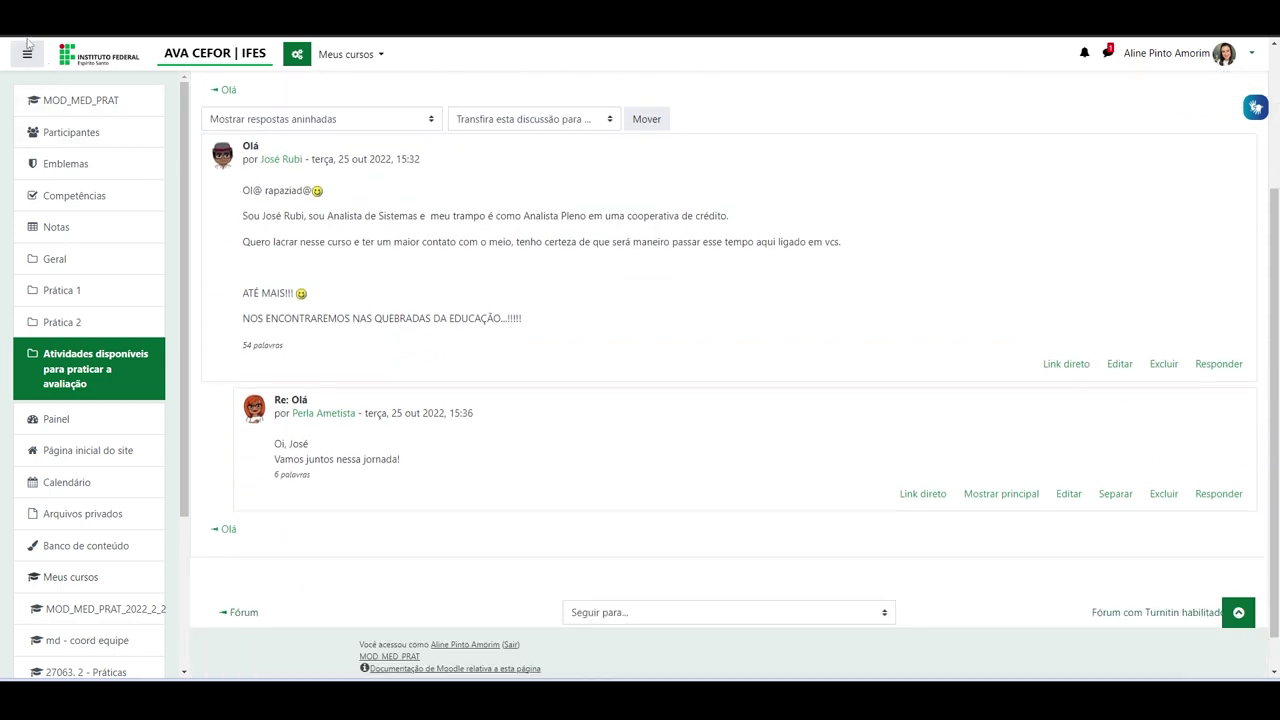
pyautogui.hotkey('alt', 'Left')
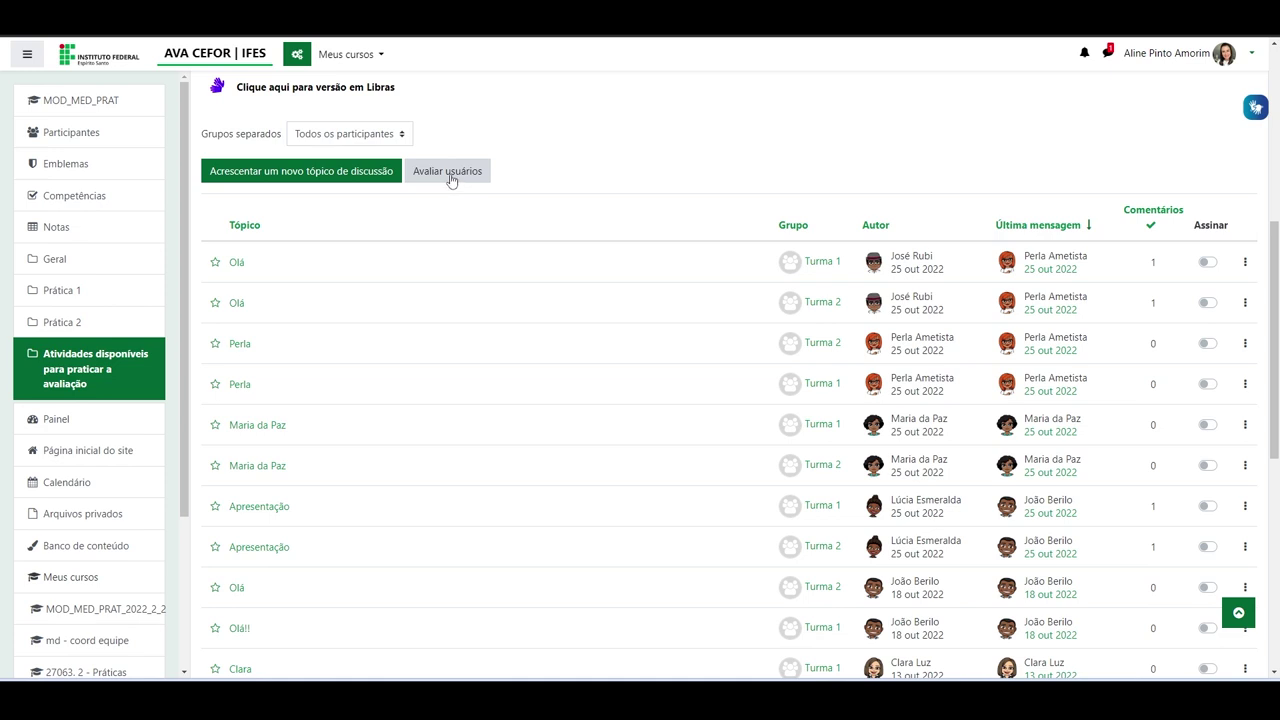
# Open the forum's user grading view, go to the second student, and read through that student's "Apresentação" post.
pyautogui.click(450, 178)
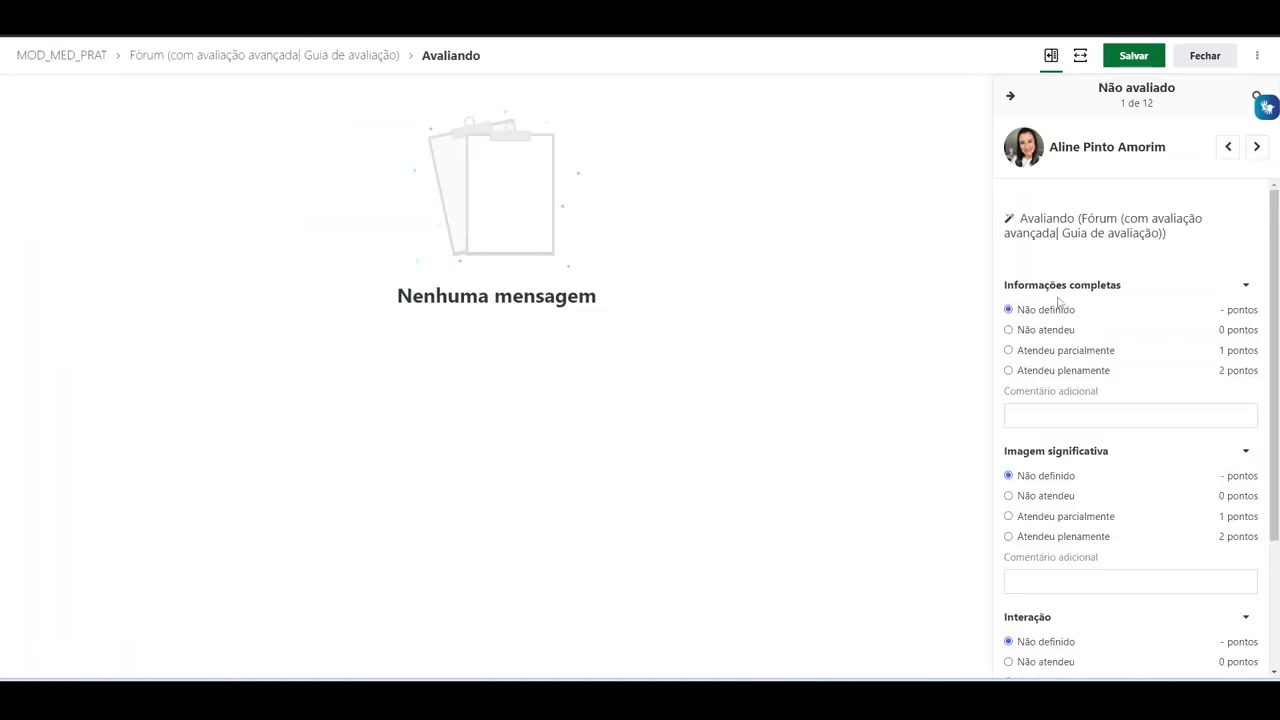
pyautogui.click(1256, 147)
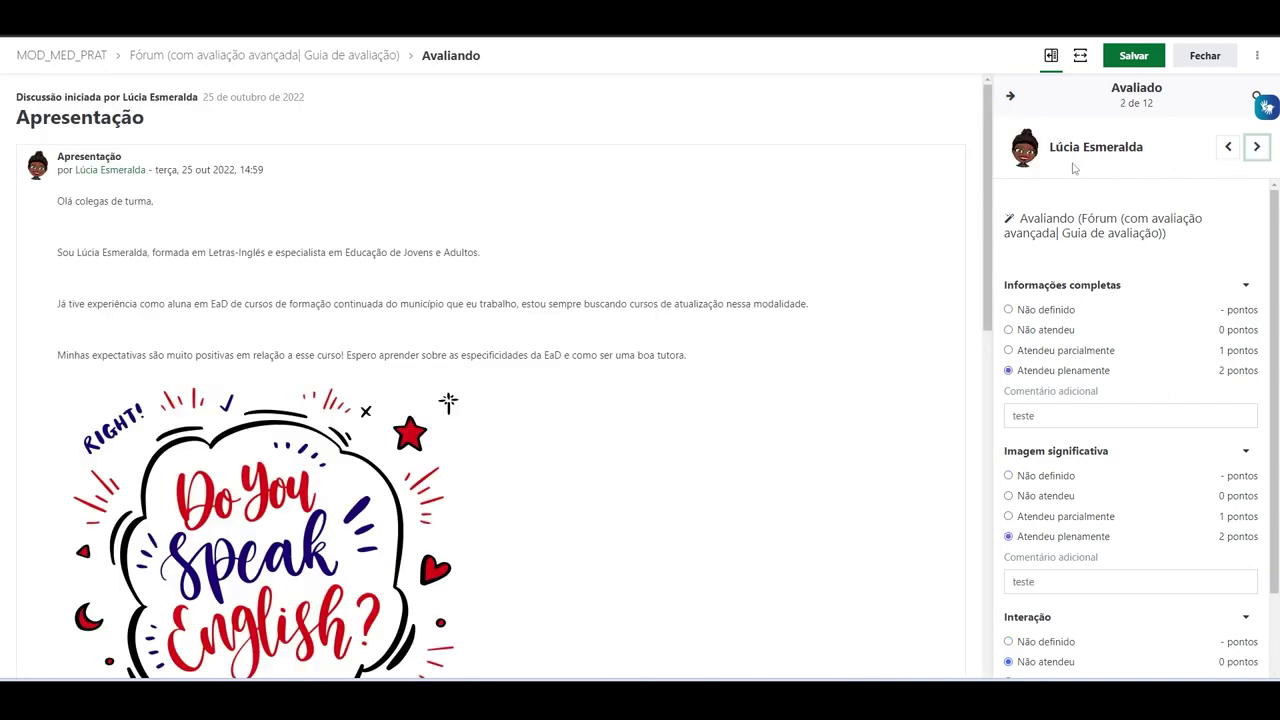
pyautogui.scroll(-1, 590, 258)
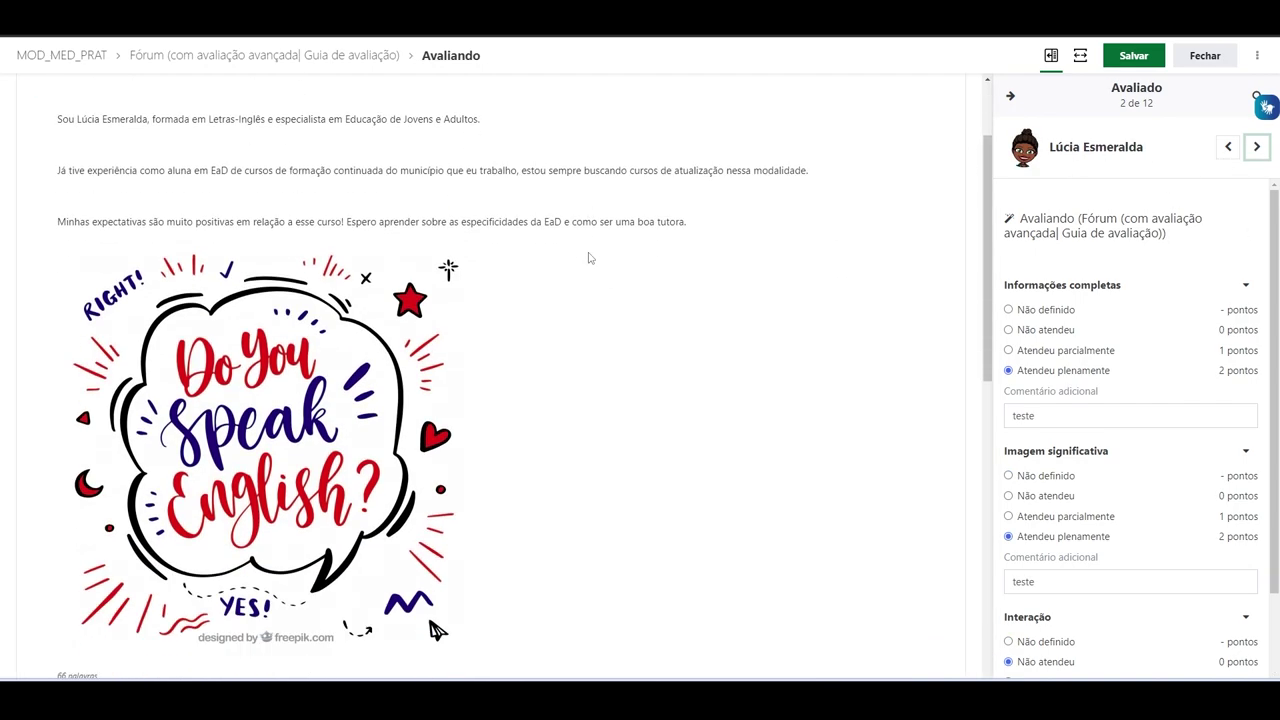
pyautogui.scroll(-2, 590, 258)
pyautogui.scroll(3, 590, 258)
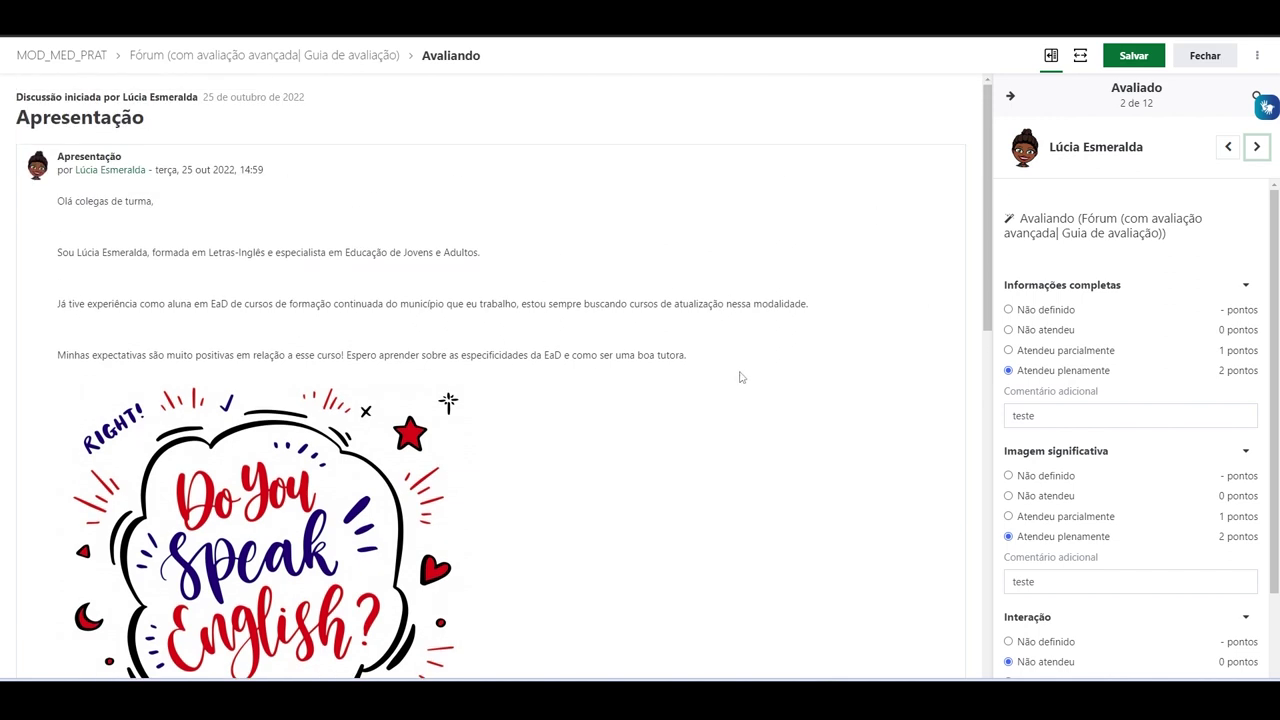
# Review the rest of the second student's "Apresentação" post and the filled-in grading criteria, and save the student's evaluation.
pyautogui.scroll(-1, 518, 287)
pyautogui.scroll(-3, 517, 287)
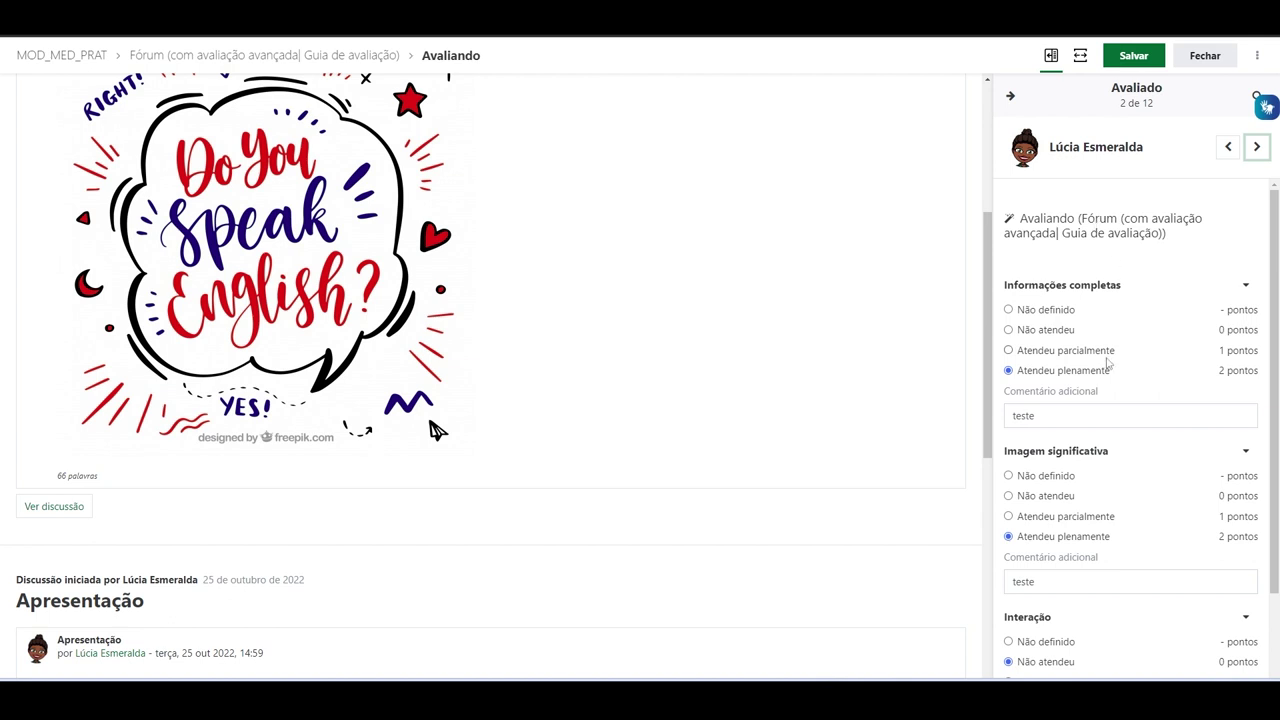
pyautogui.scroll(-1, 1104, 388)
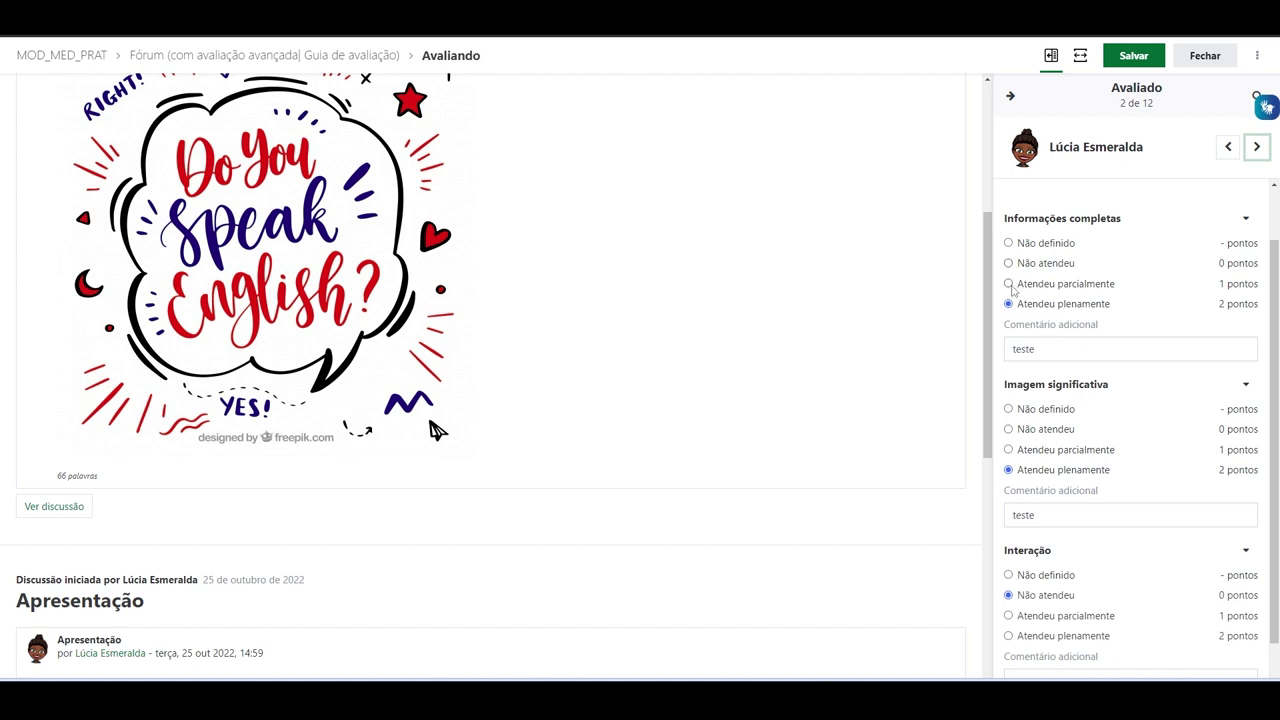
pyautogui.scroll(-1, 1090, 375)
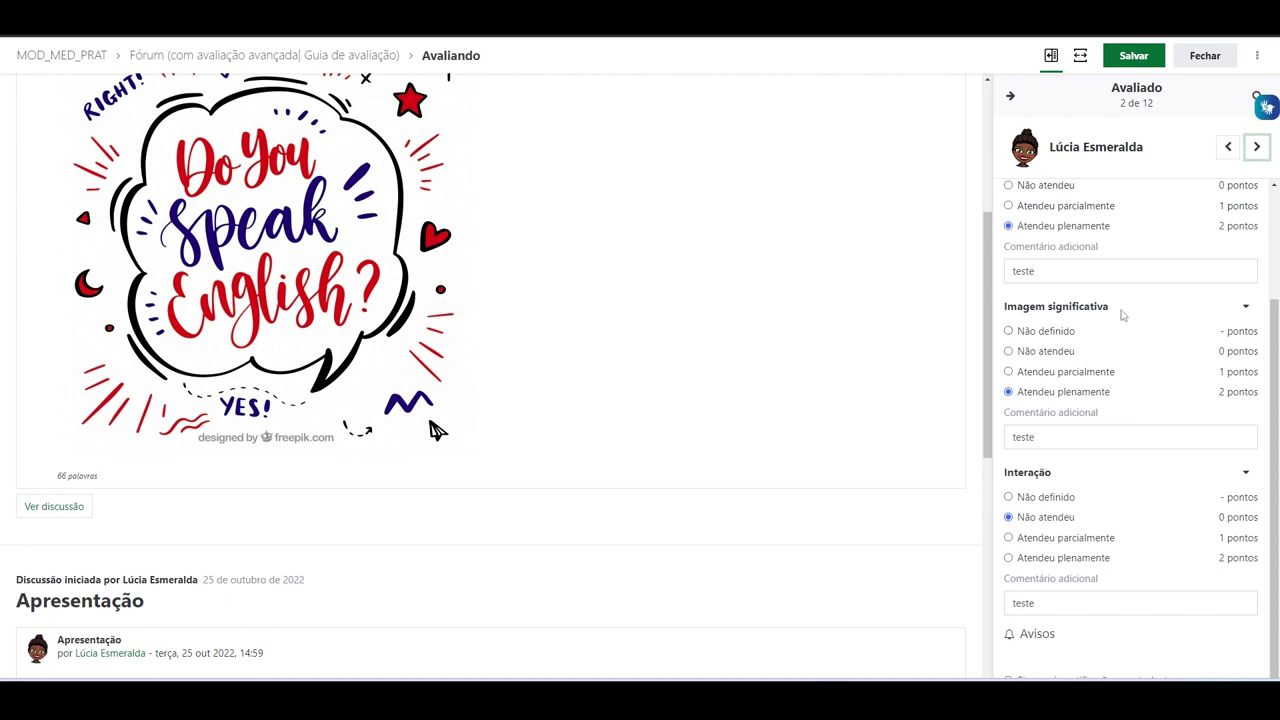
pyautogui.scroll(2, 1115, 255)
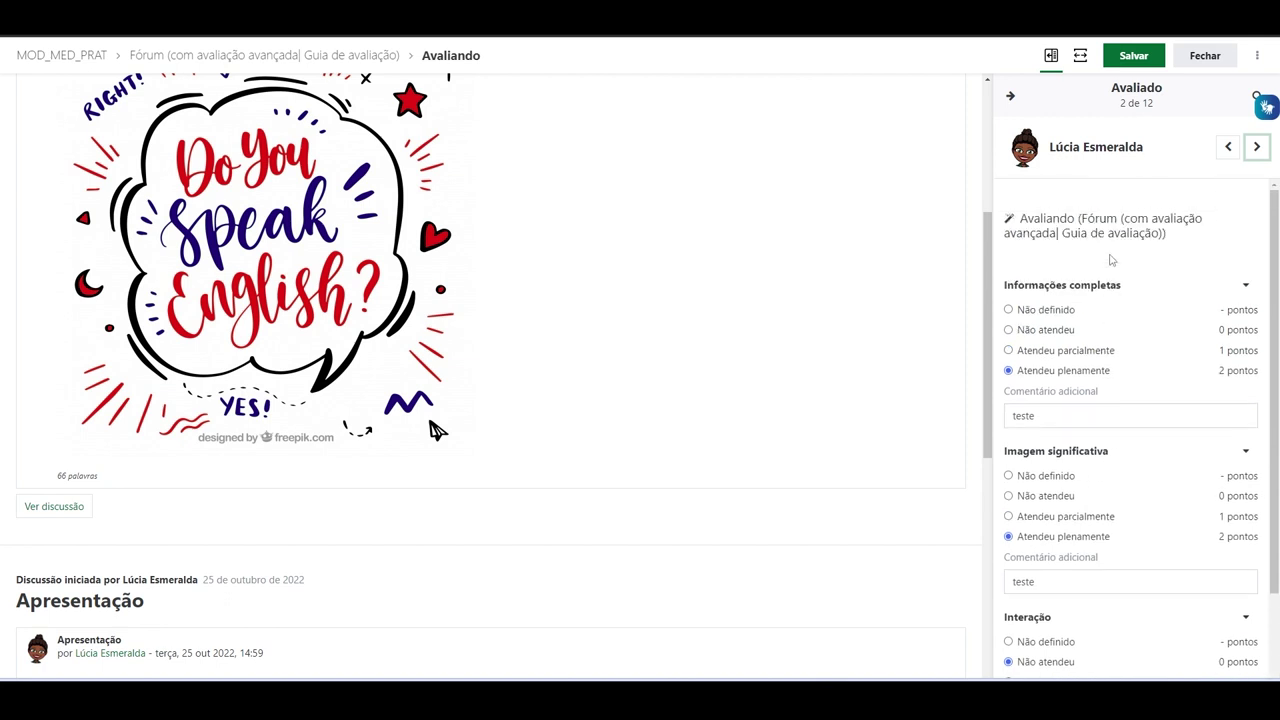
pyautogui.click(1131, 58)
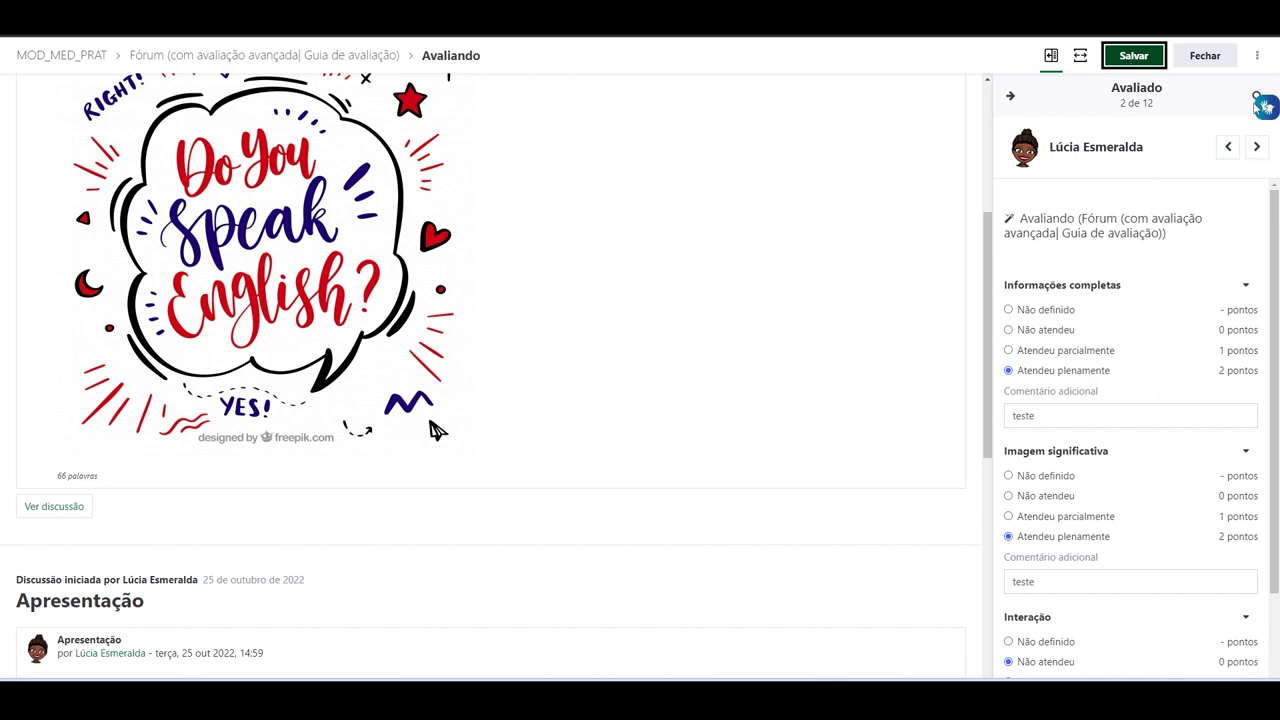
# Check the second student's criteria and comments at a reduced page zoom, and go to the third student.
pyautogui.scroll(-3, 1172, 266)
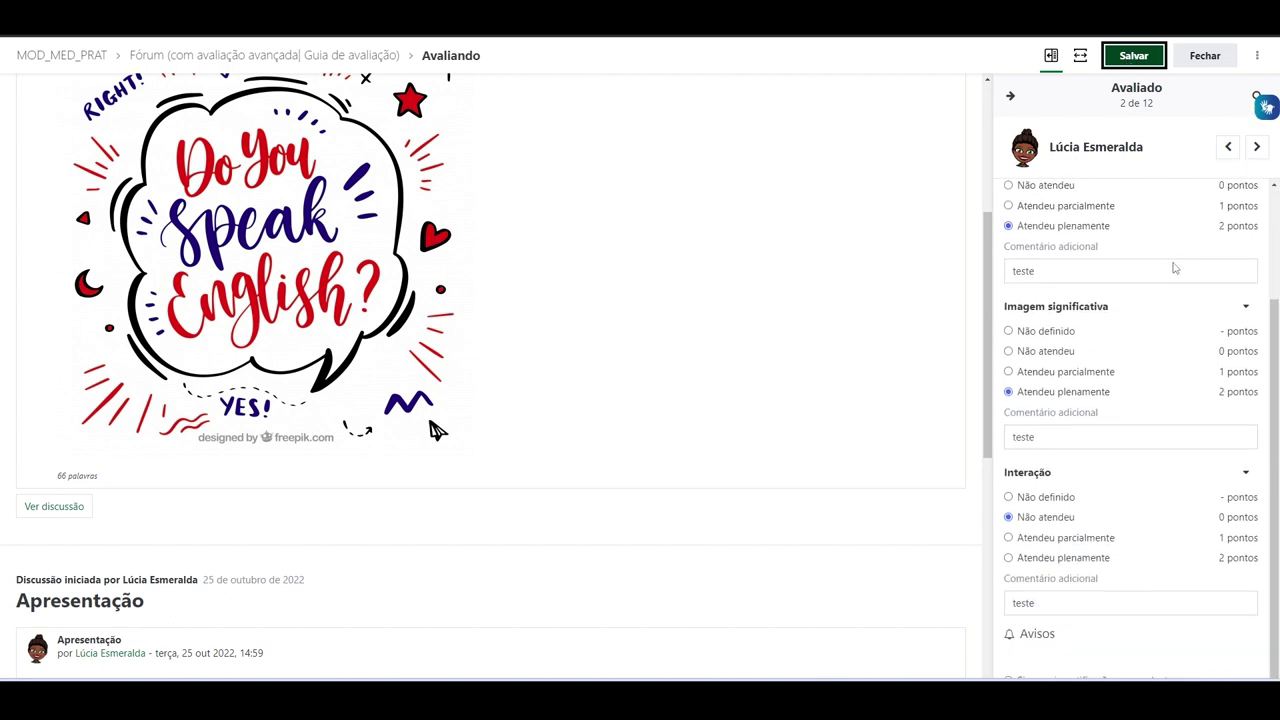
pyautogui.scroll(3, 1175, 268)
pyautogui.hotkey('ctrl', '-')
pyautogui.hotkey('ctrl', '-')
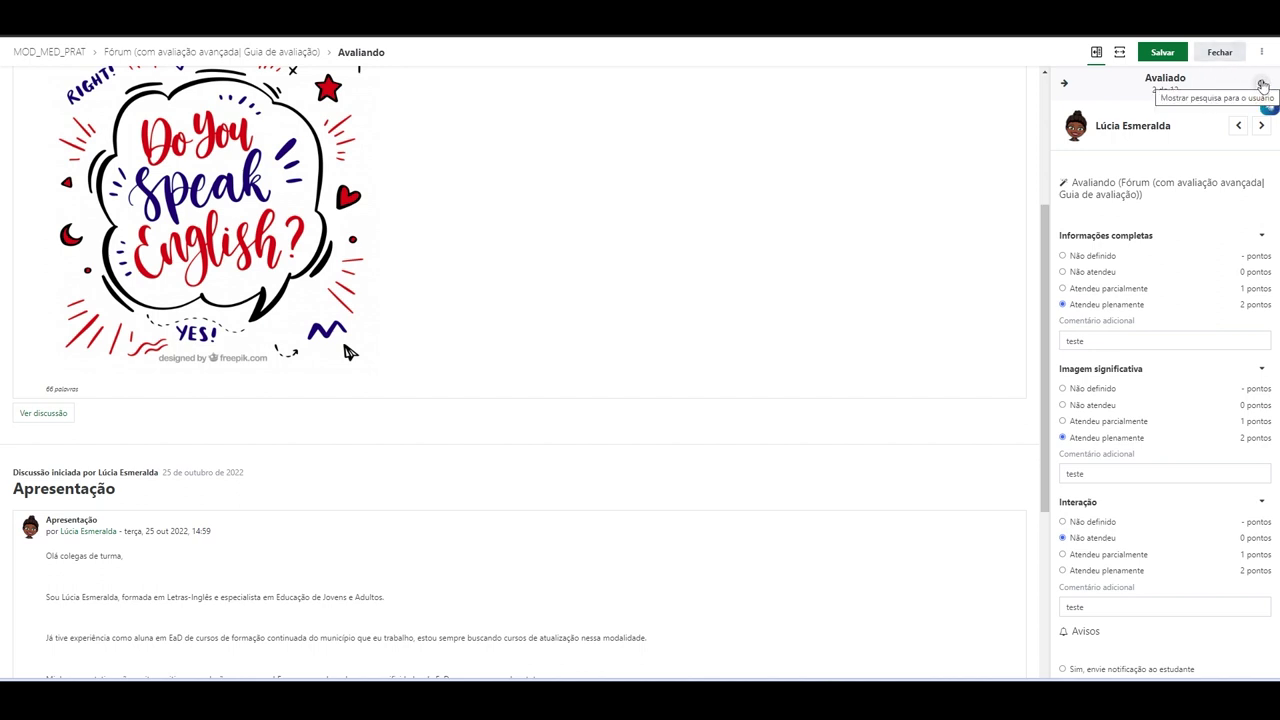
pyautogui.click(1261, 126)
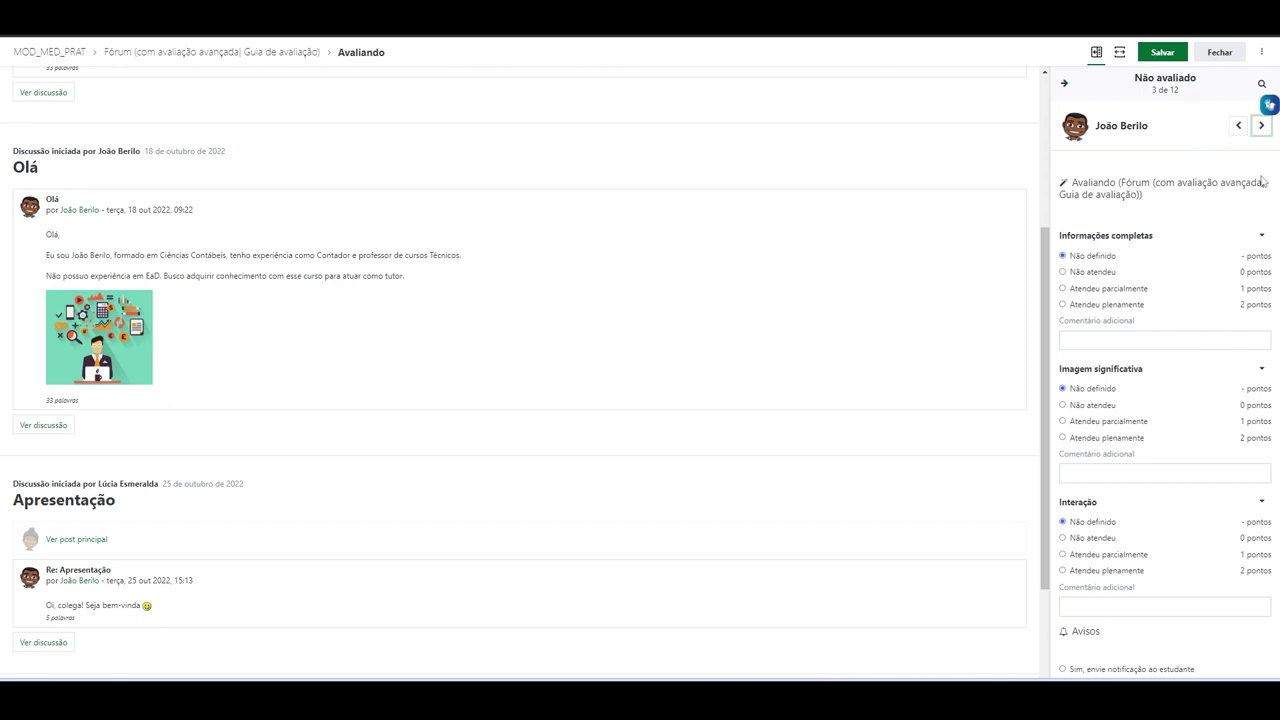
# Grade the third student "Não atendeu" for Informações completas, "Atendeu parcialmente" for Imagem significativa, "Atendeu plenamente" for Interação with comment "teste", and save.
pyautogui.click(1126, 340)
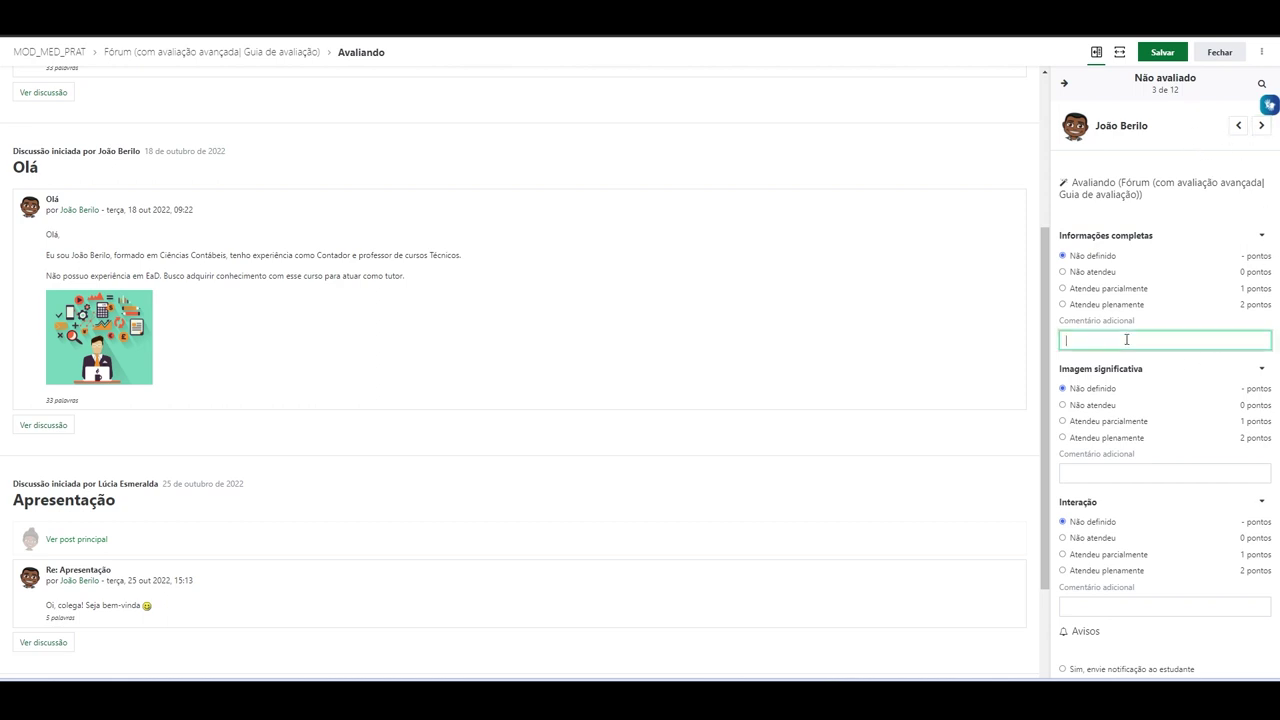
pyautogui.click(1063, 272)
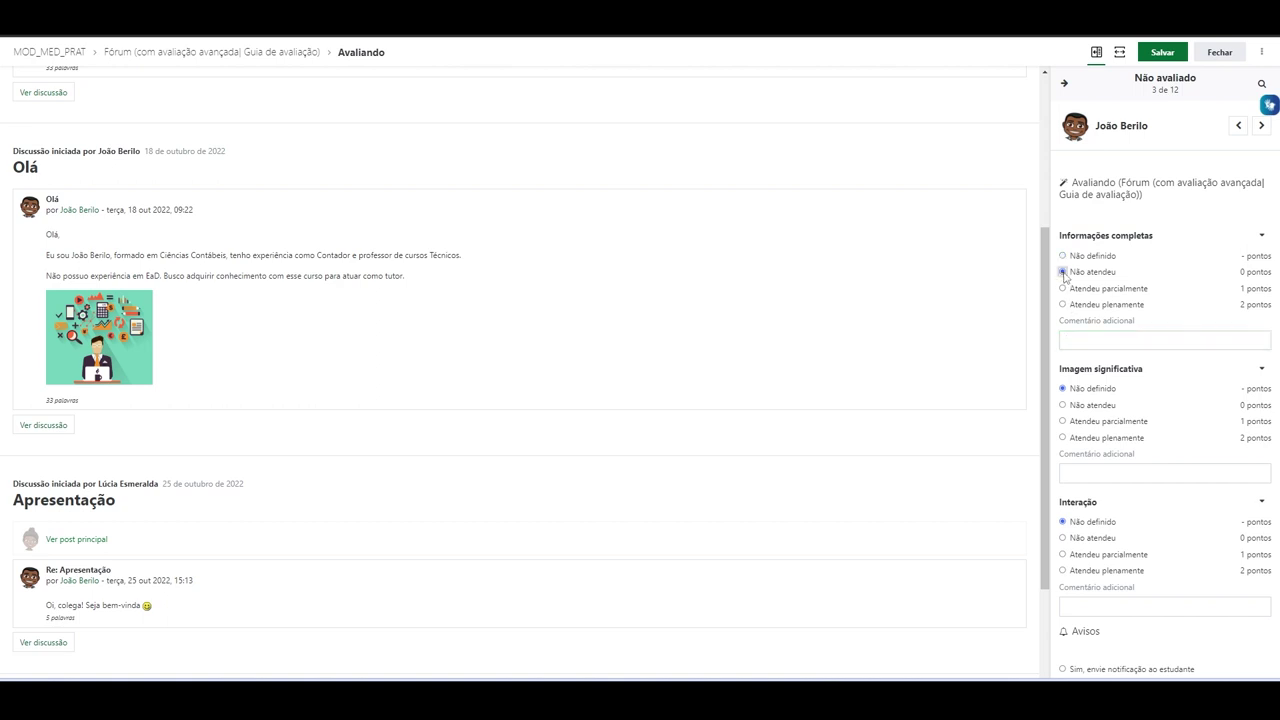
pyautogui.click(1063, 421)
pyautogui.click(1063, 570)
pyautogui.click(1090, 605)
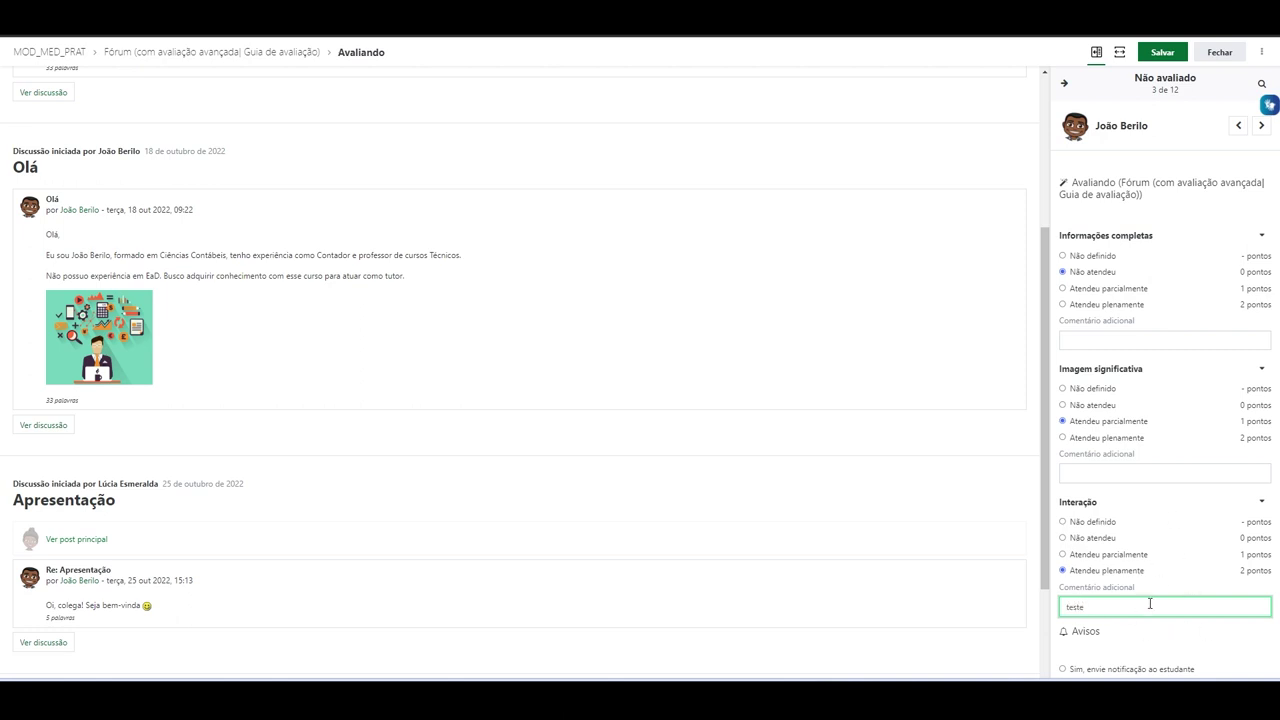
pyautogui.click(1160, 53)
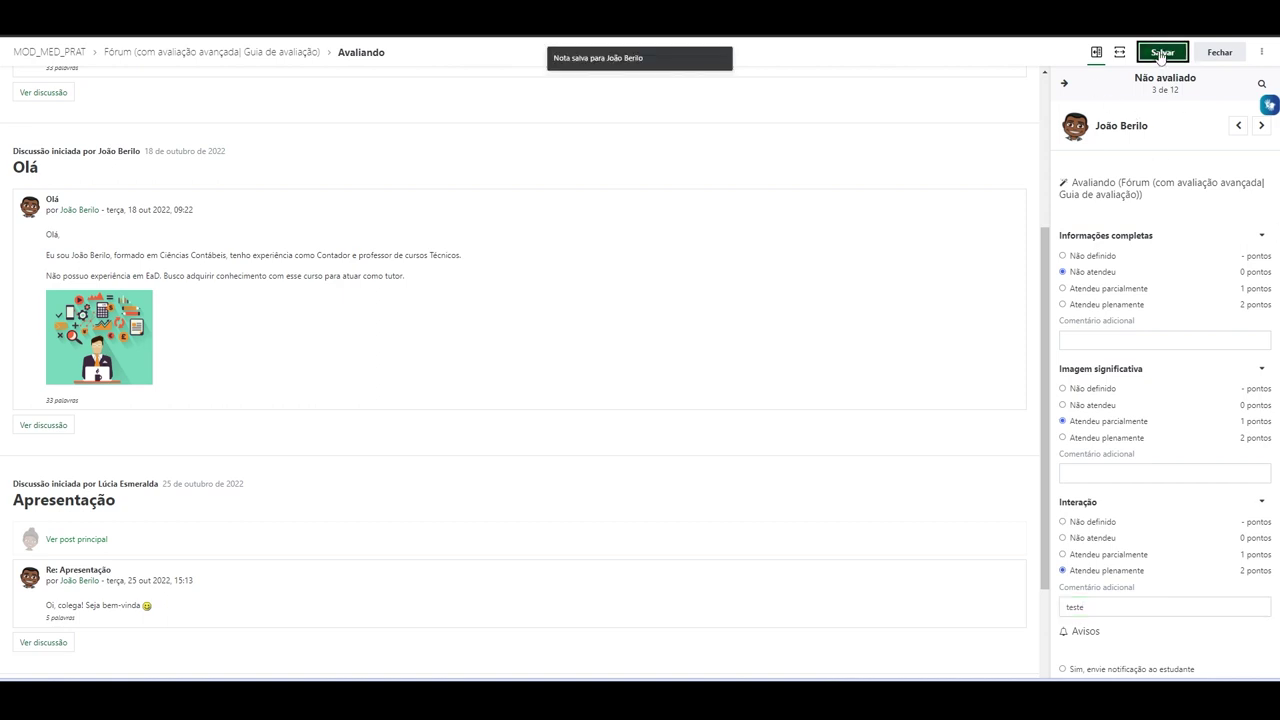
# Hide and restore the grading panel beside the fourth student's posts, and save and close the grading view.
pyautogui.click(1121, 53)
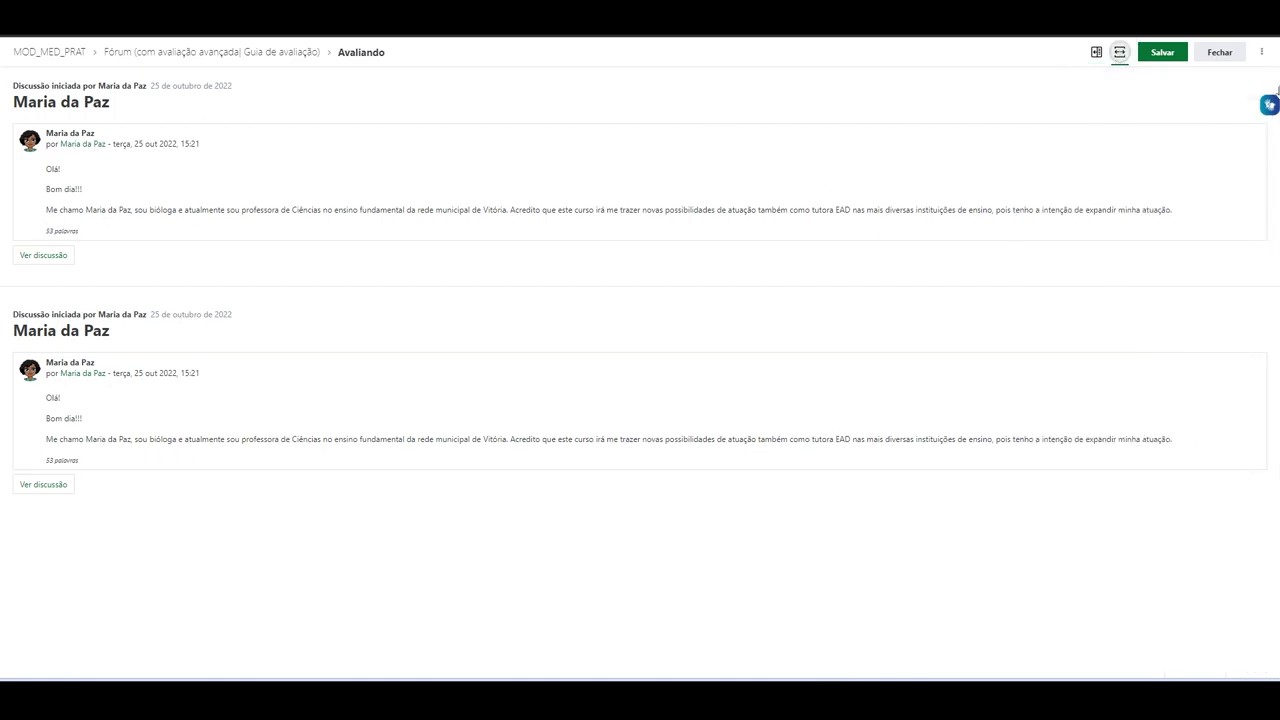
pyautogui.click(1096, 52)
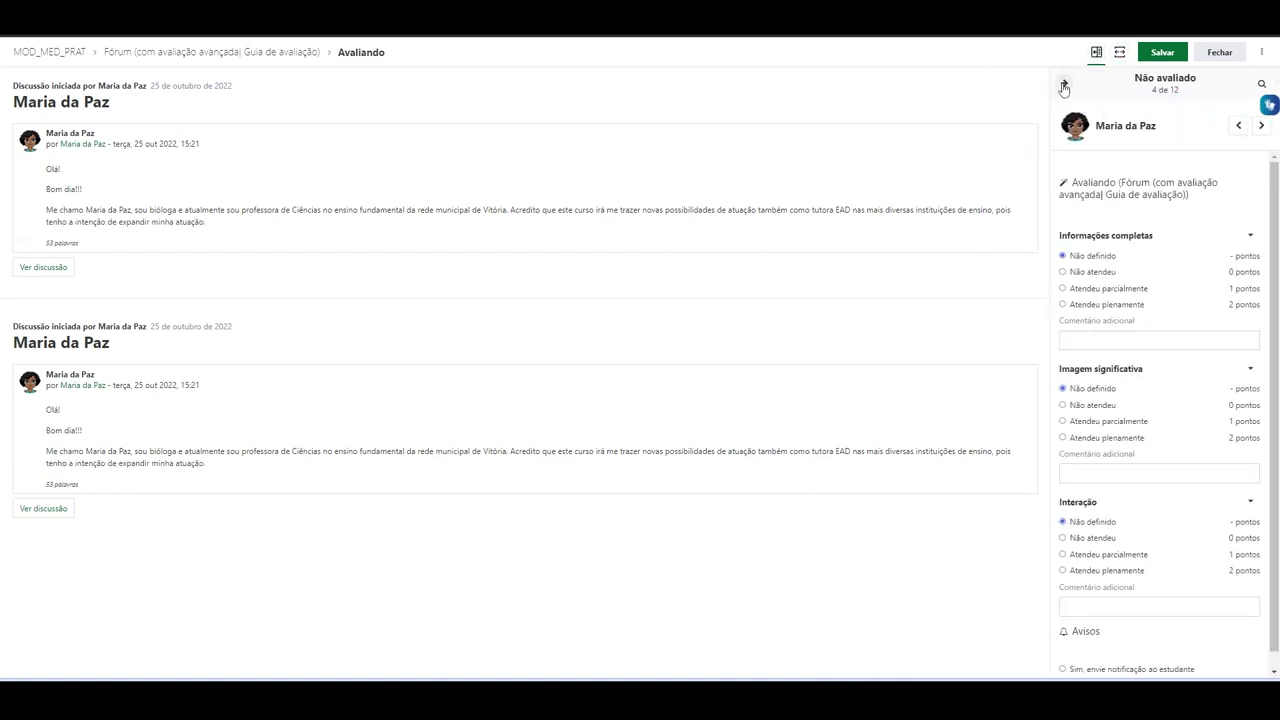
pyautogui.click(1163, 53)
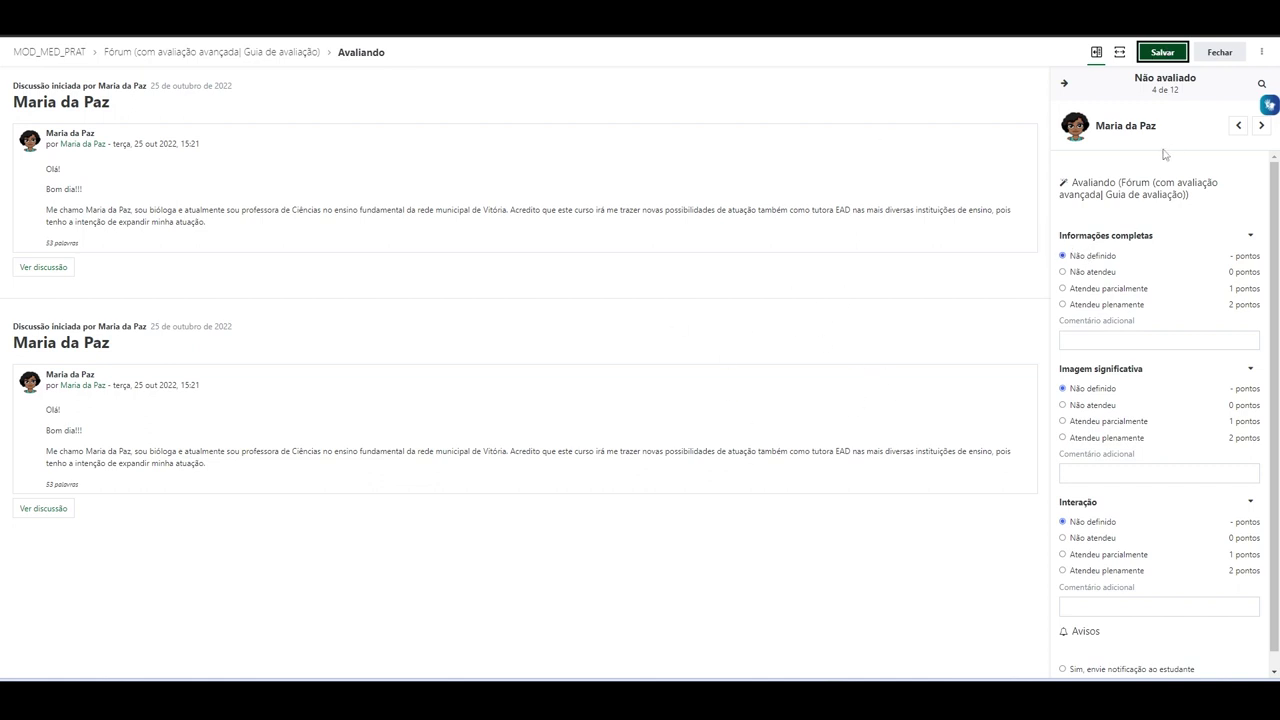
pyautogui.click(1220, 52)
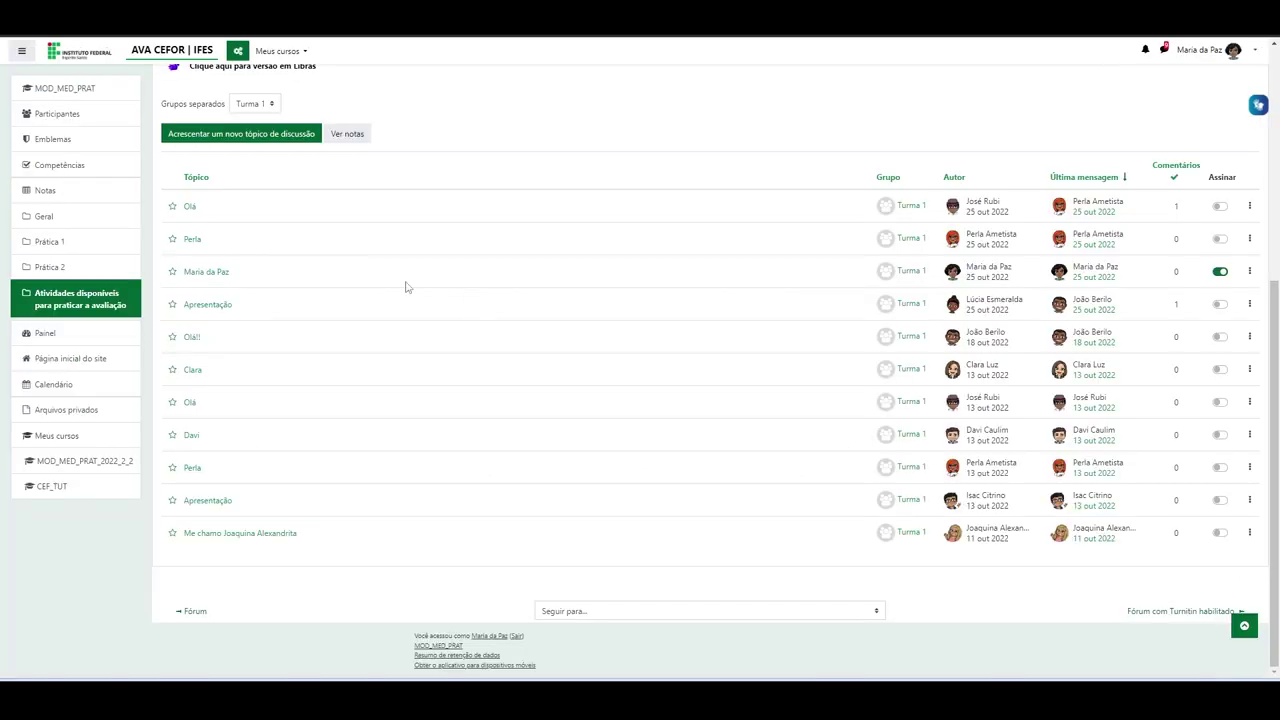
# View the forum's "Ver notas" grade details with the three criteria, and return to the discussion topic list.
pyautogui.scroll(2, 405, 287)
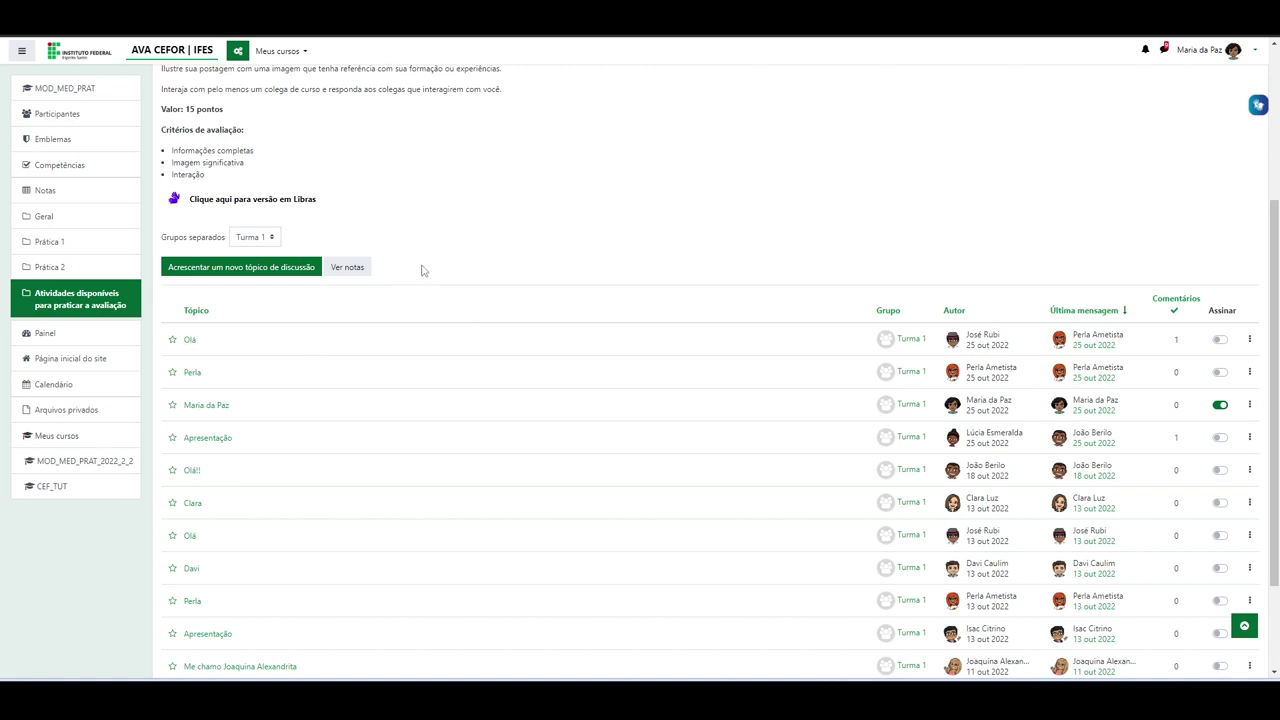
pyautogui.click(348, 267)
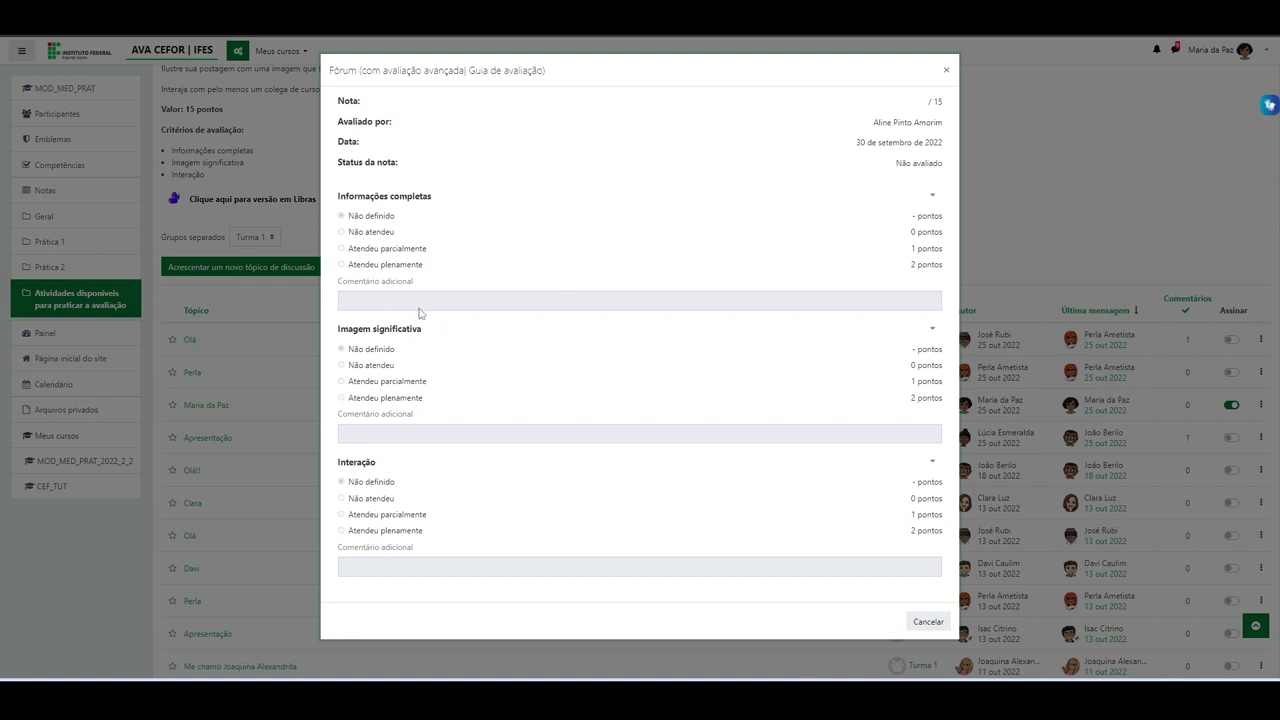
pyautogui.click(946, 72)
pyautogui.scroll(-1, 415, 138)
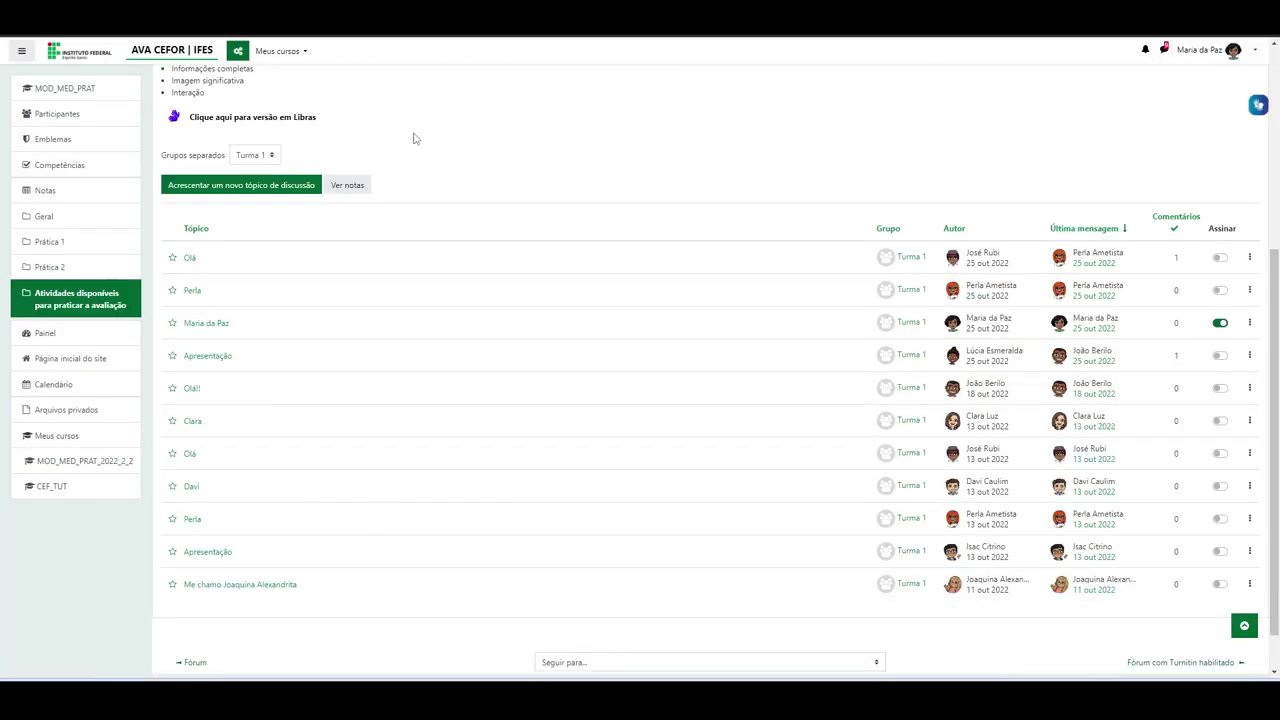